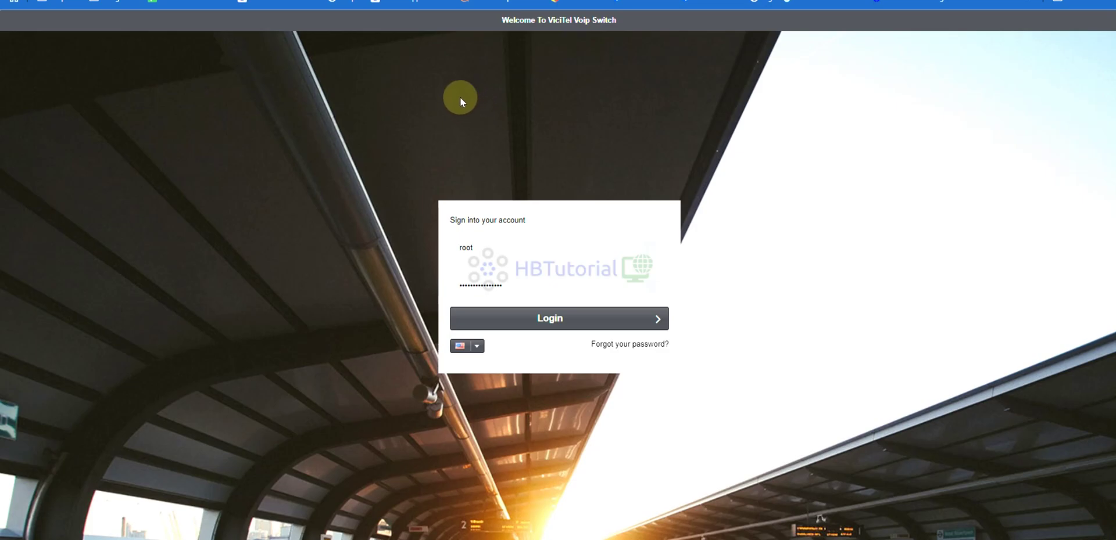
# Sign in and open the Providers, Trunks and Trunk Groups lists under Routes.
pyautogui.click(553, 318)
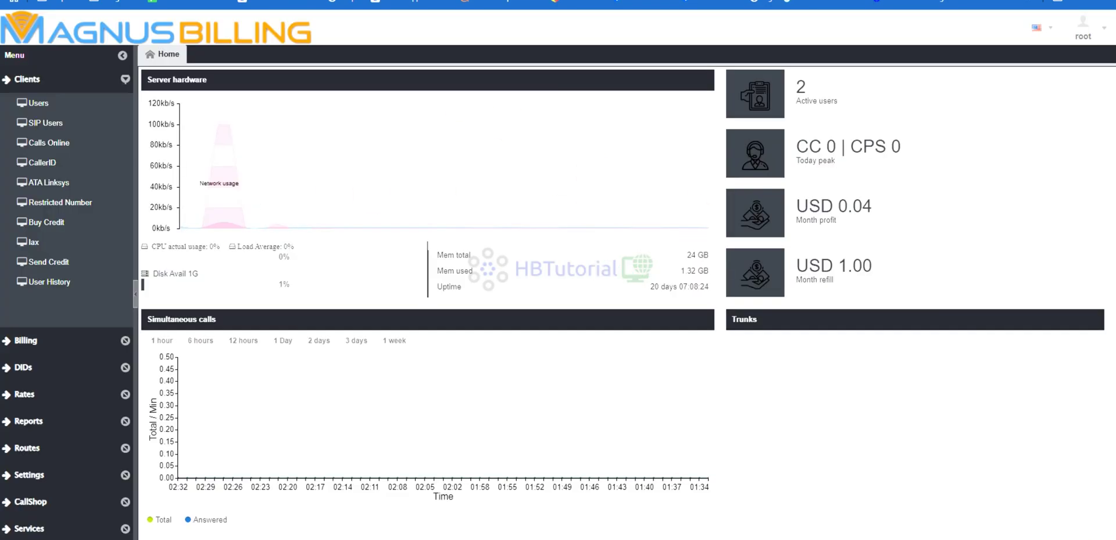
pyautogui.click(54, 450)
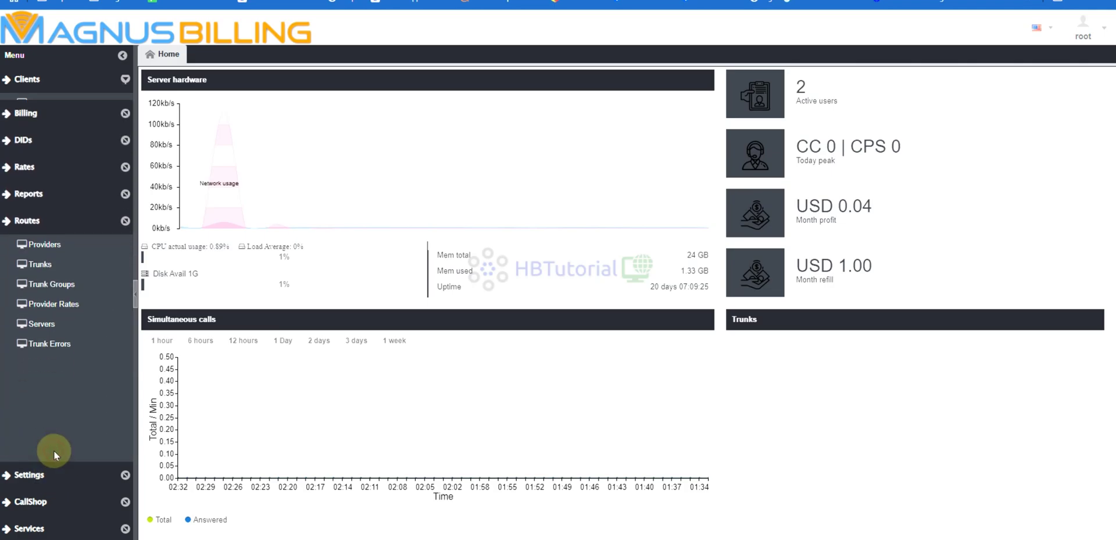
pyautogui.click(47, 237)
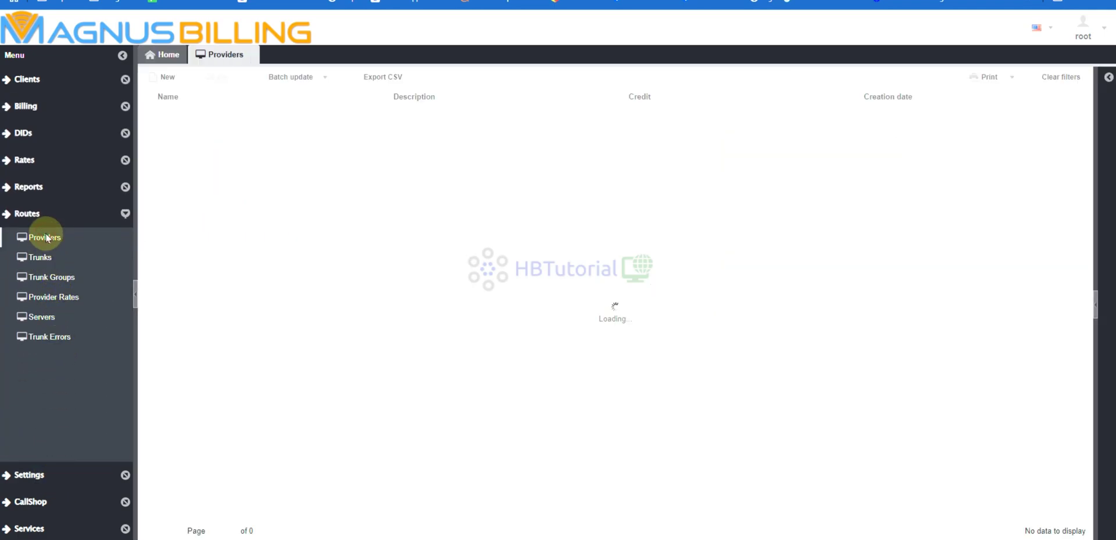
pyautogui.click(49, 263)
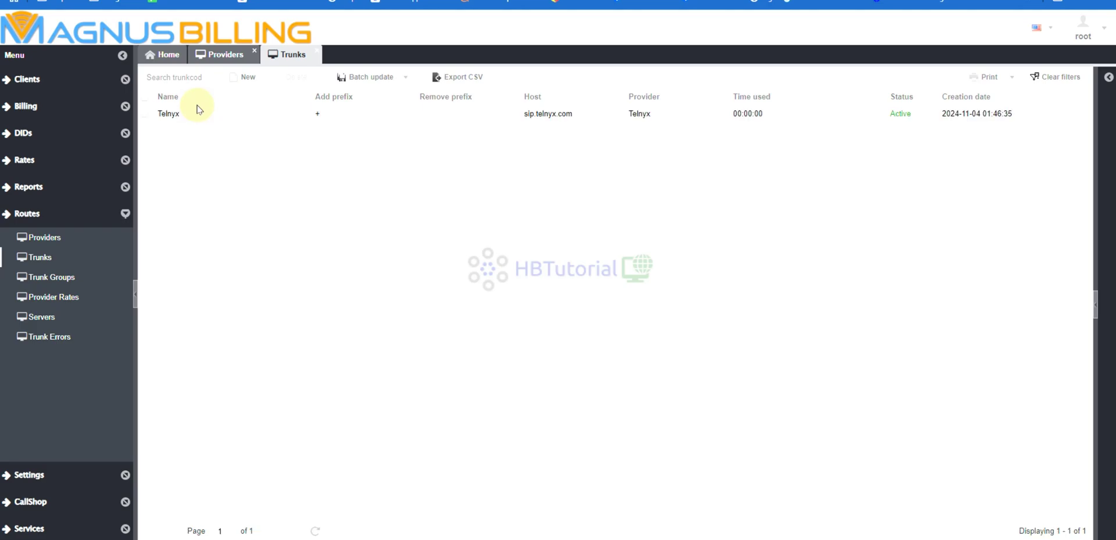
pyautogui.click(61, 278)
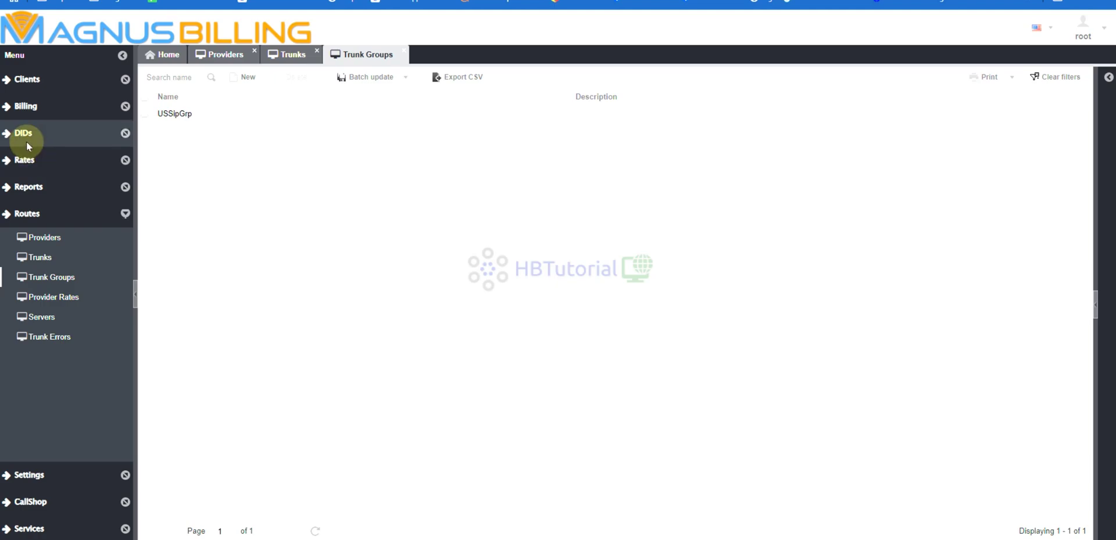
# Open the Plans, Tariffs, Prefixes, DIDs and Users lists for review.
pyautogui.click(26, 163)
pyautogui.click(26, 183)
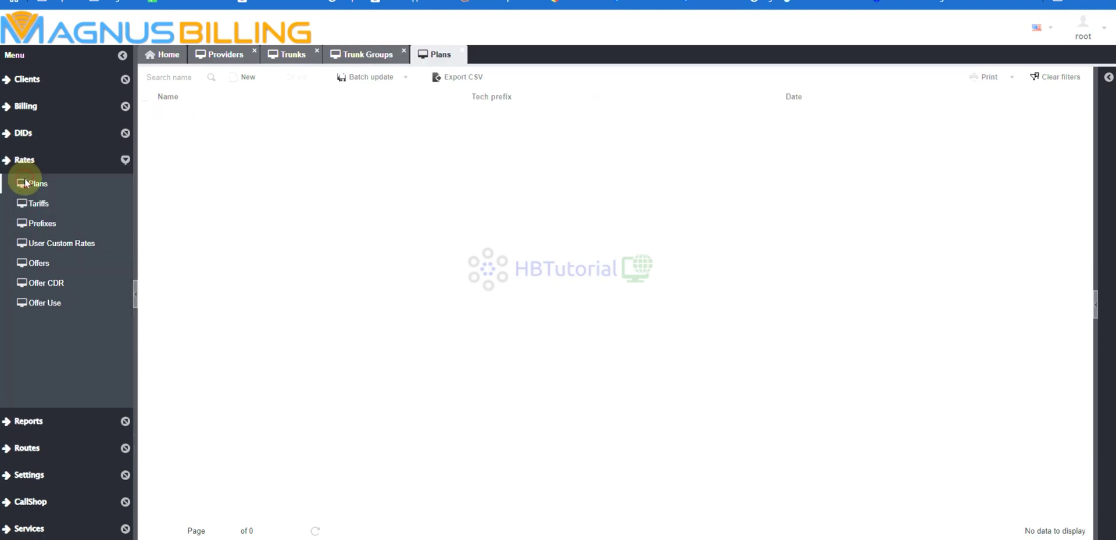
pyautogui.click(33, 207)
pyautogui.click(35, 223)
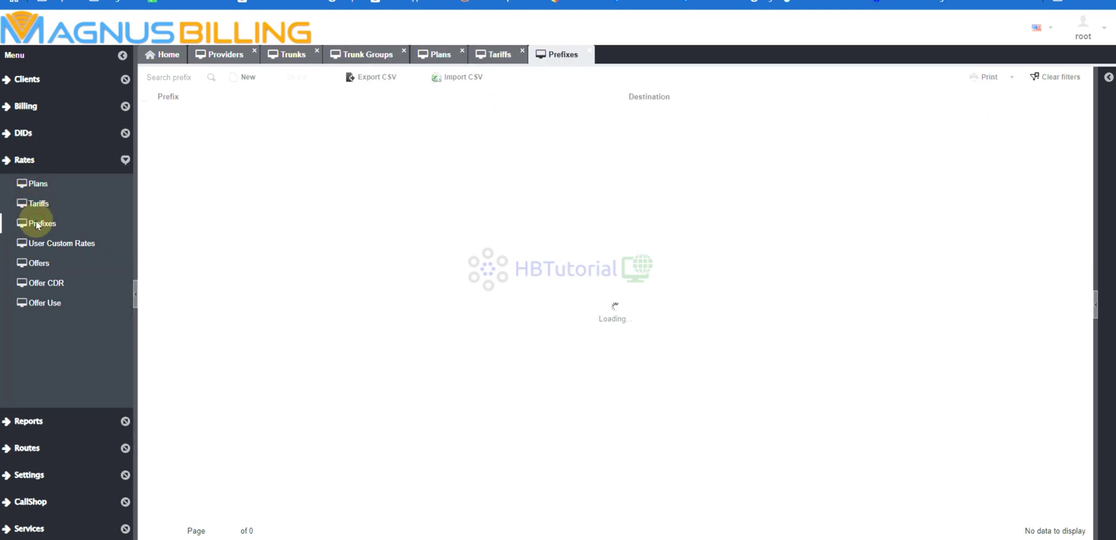
pyautogui.click(26, 134)
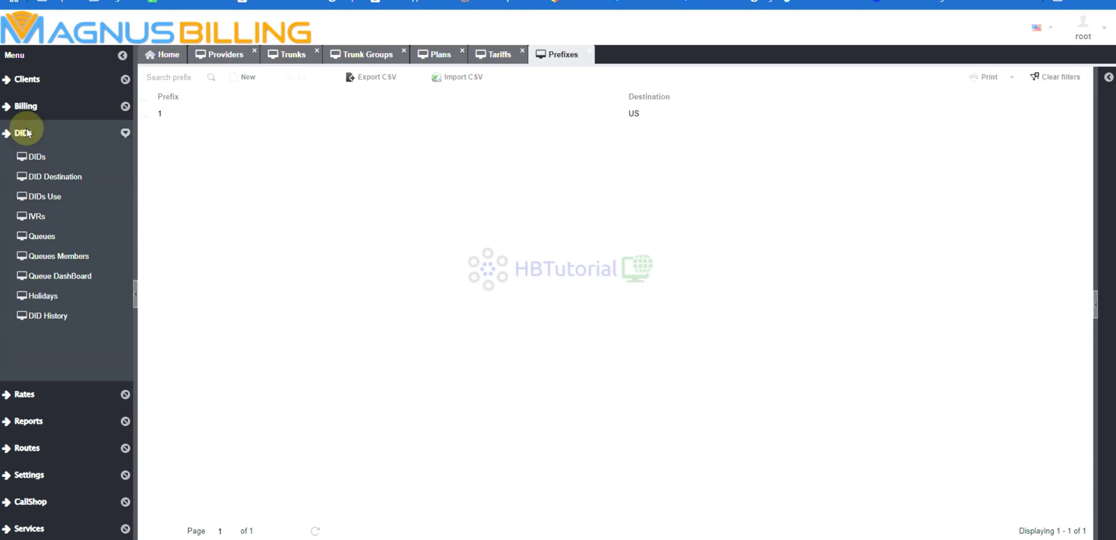
pyautogui.click(32, 156)
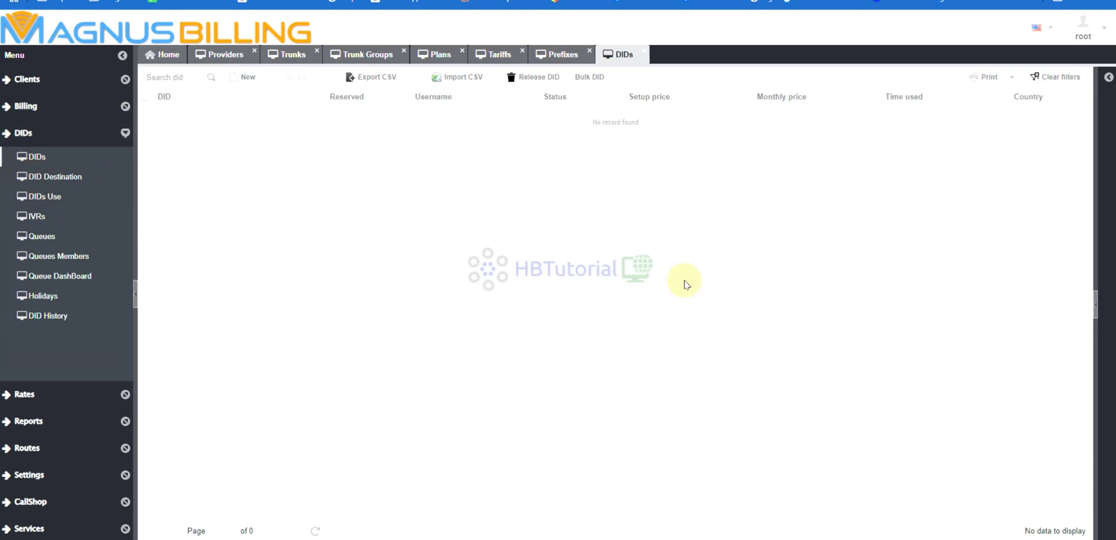
pyautogui.click(26, 106)
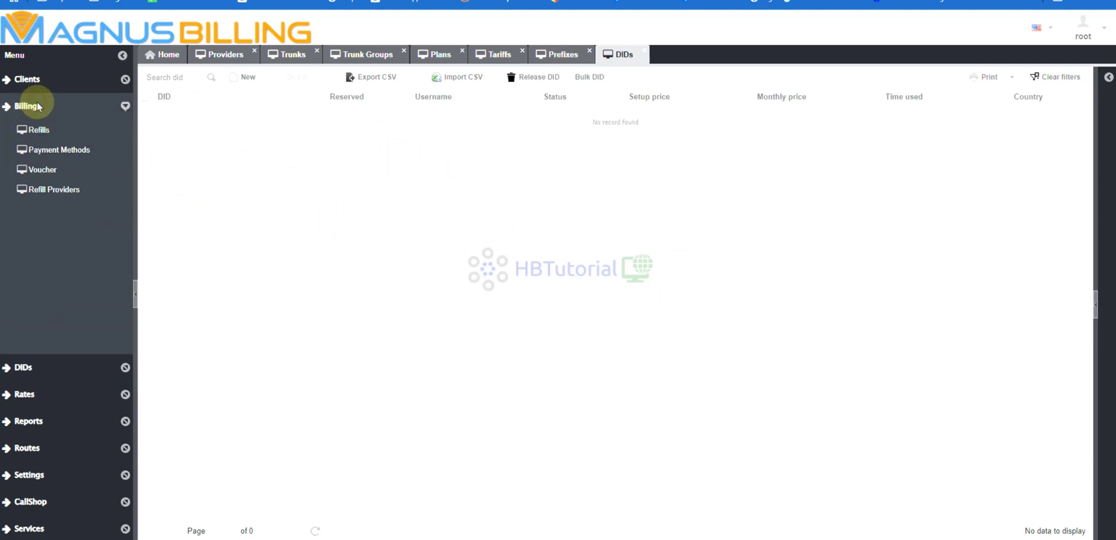
pyautogui.click(29, 79)
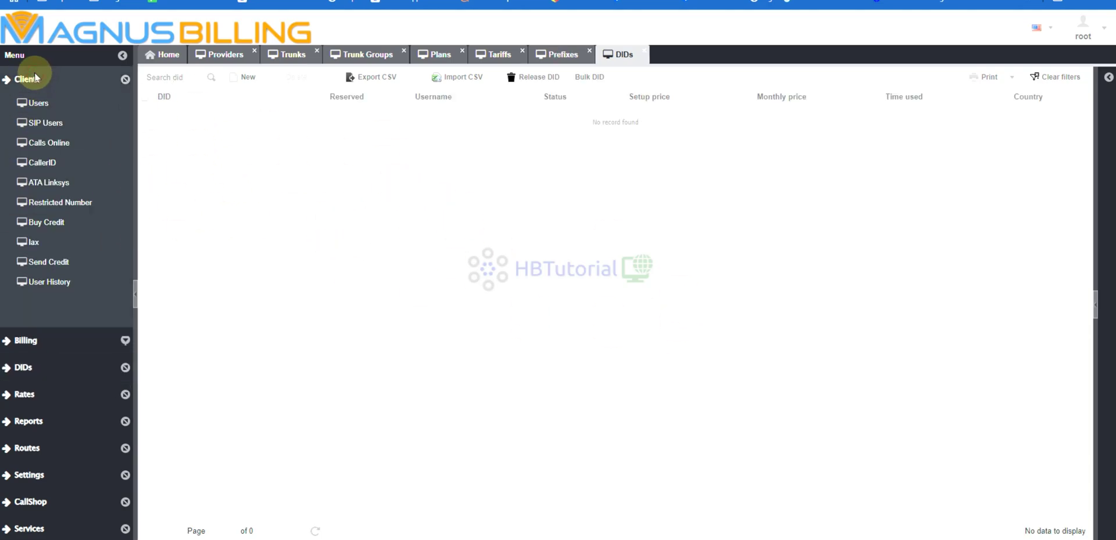
pyautogui.click(37, 104)
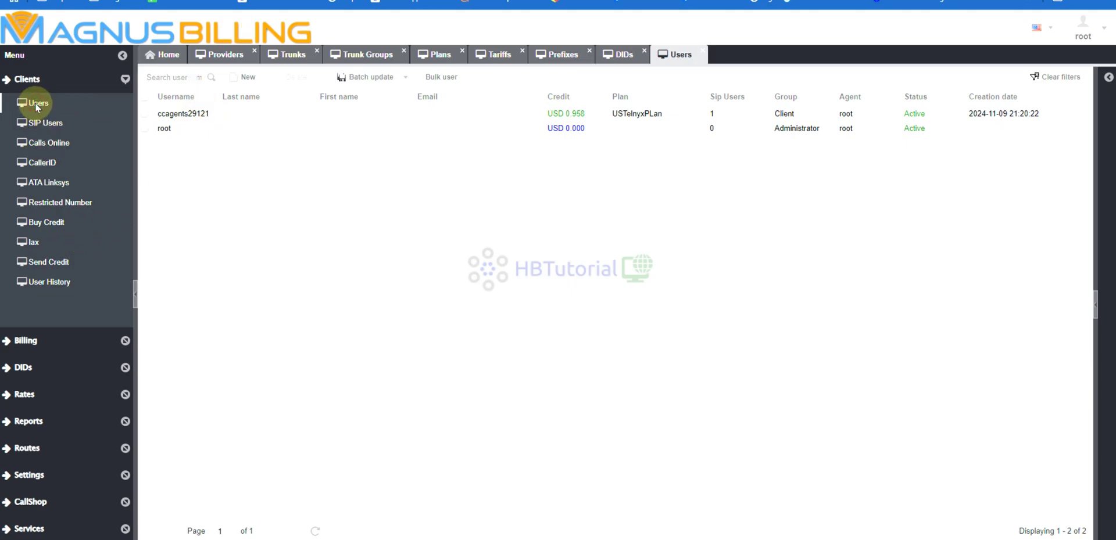
# Close every module tab so only the Home dashboard remains.
pyautogui.click(702, 51)
pyautogui.click(251, 55)
pyautogui.click(254, 51)
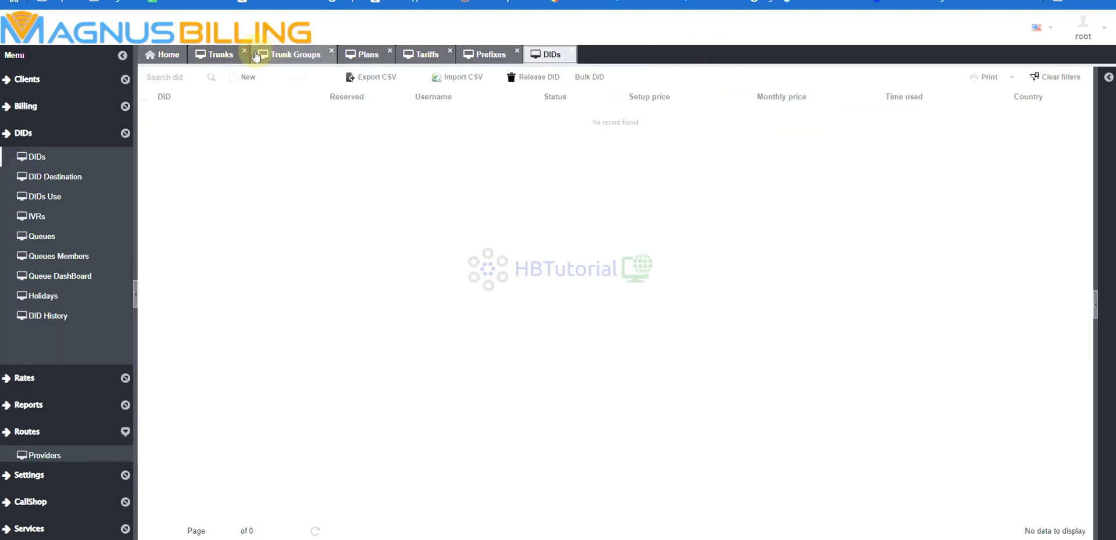
pyautogui.click(251, 56)
pyautogui.click(245, 52)
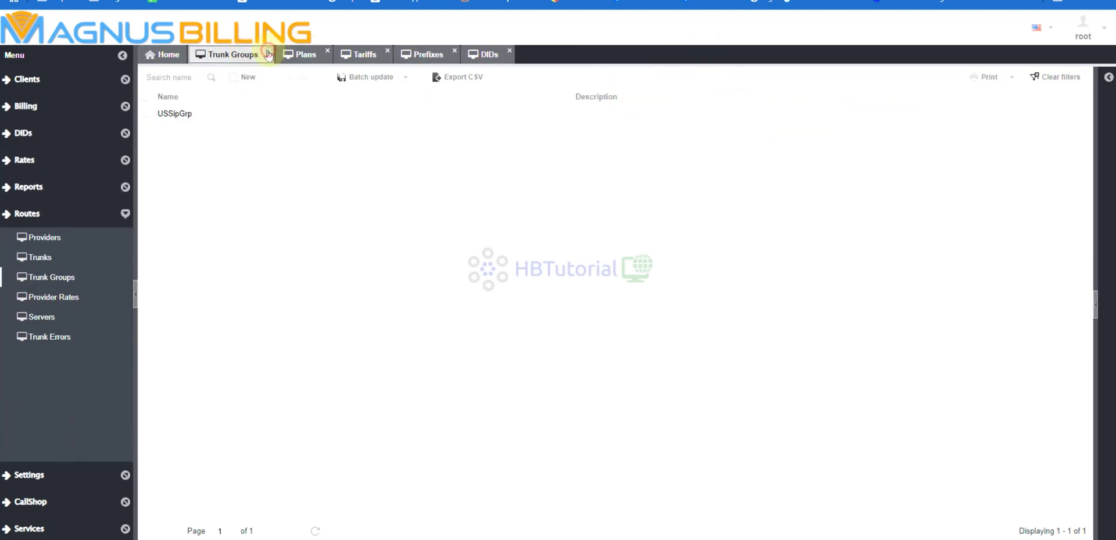
pyautogui.click(270, 51)
pyautogui.click(300, 52)
pyautogui.click(299, 54)
pyautogui.click(308, 51)
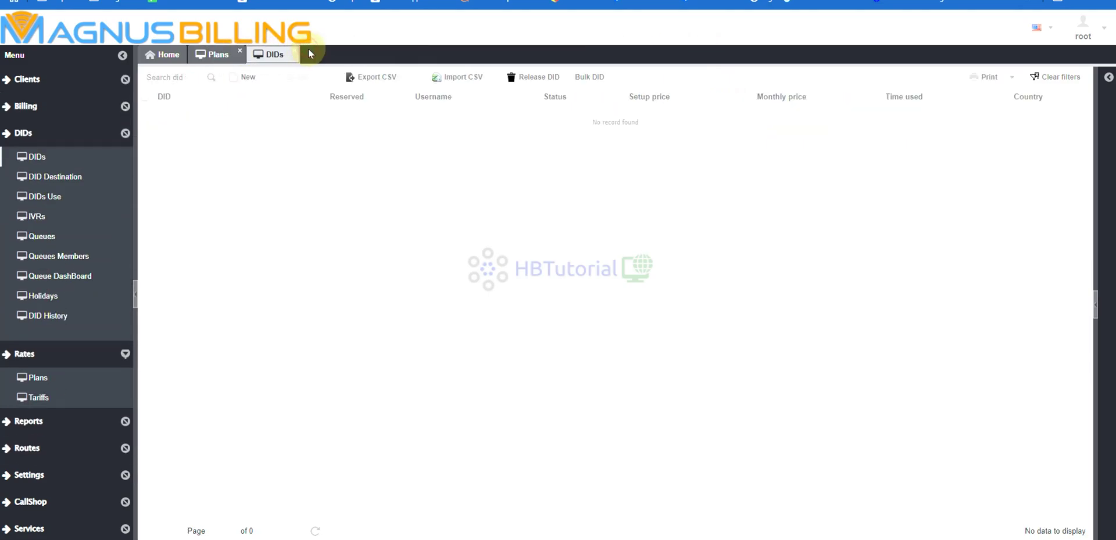
pyautogui.click(296, 52)
pyautogui.click(240, 50)
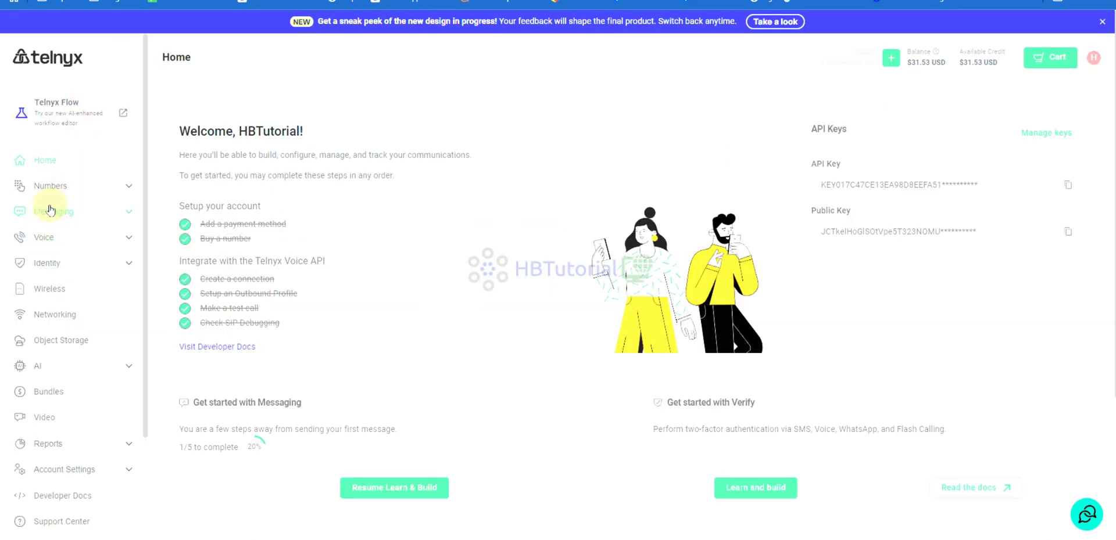
# View the Telnyx account's single active phone number under Numbers > My Numbers.
pyautogui.click(47, 187)
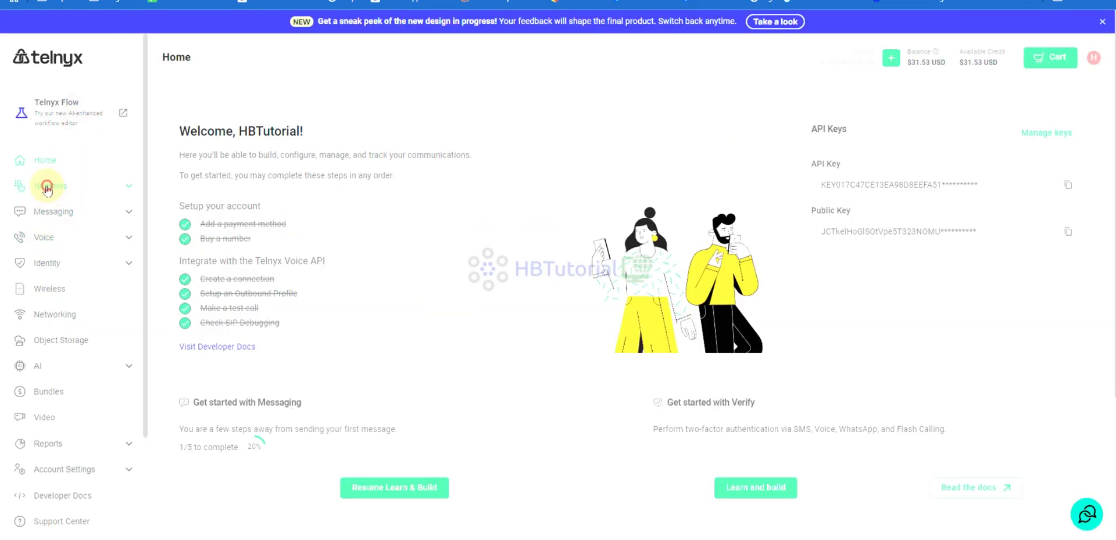
pyautogui.click(53, 212)
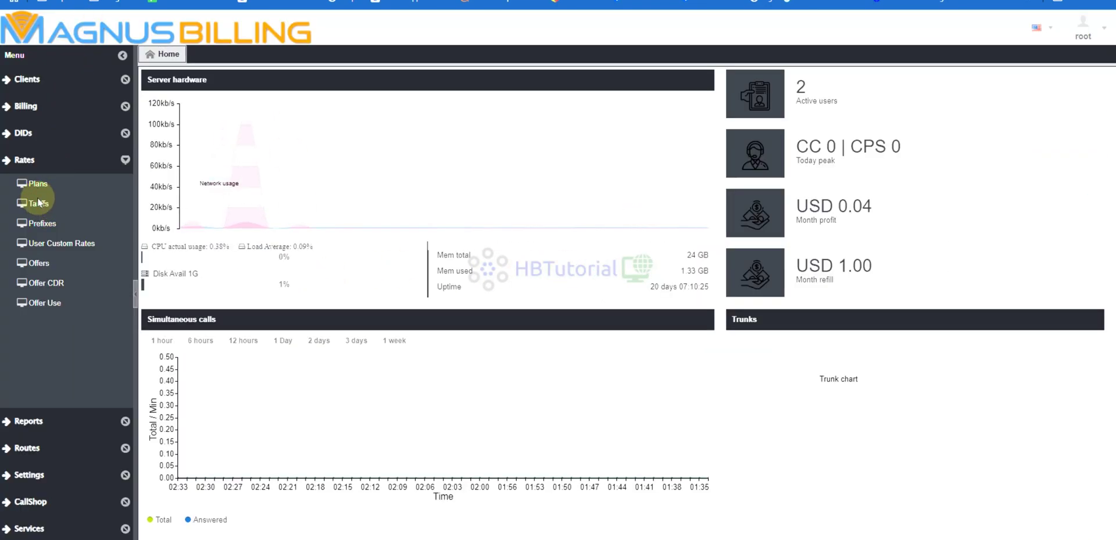
pyautogui.click(20, 125)
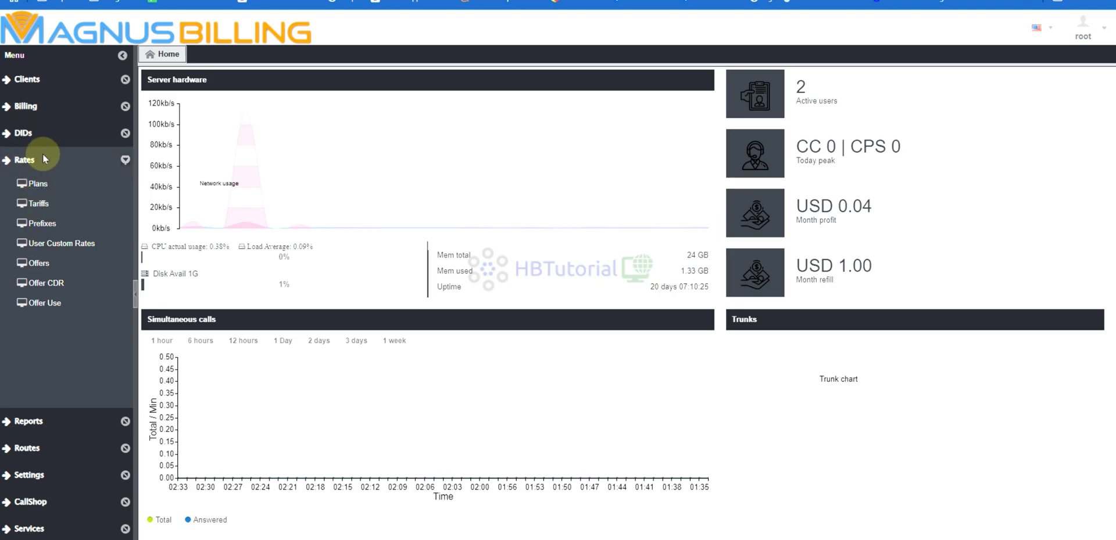
pyautogui.click(30, 157)
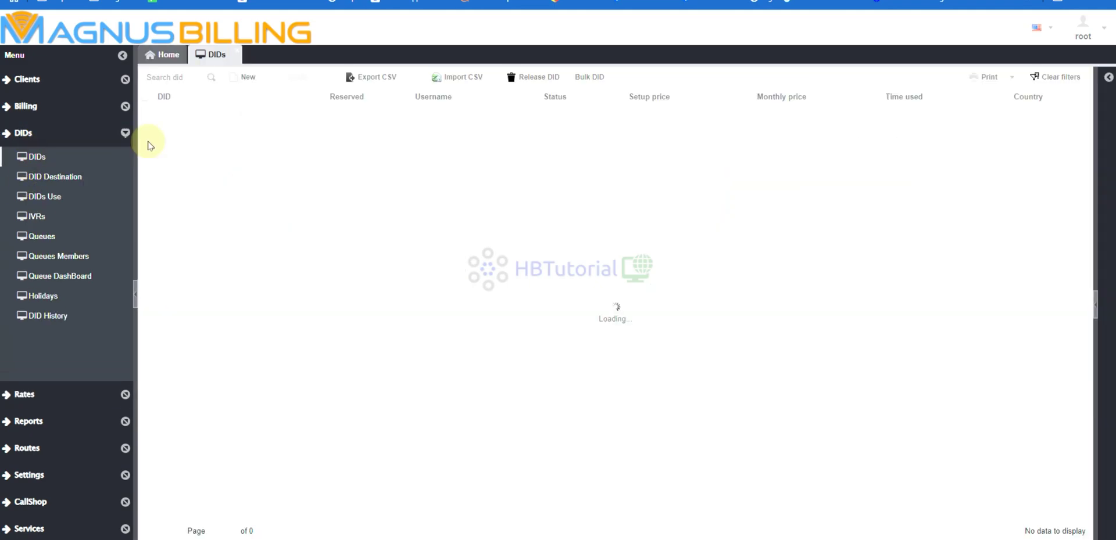
pyautogui.click(247, 80)
pyautogui.click(696, 99)
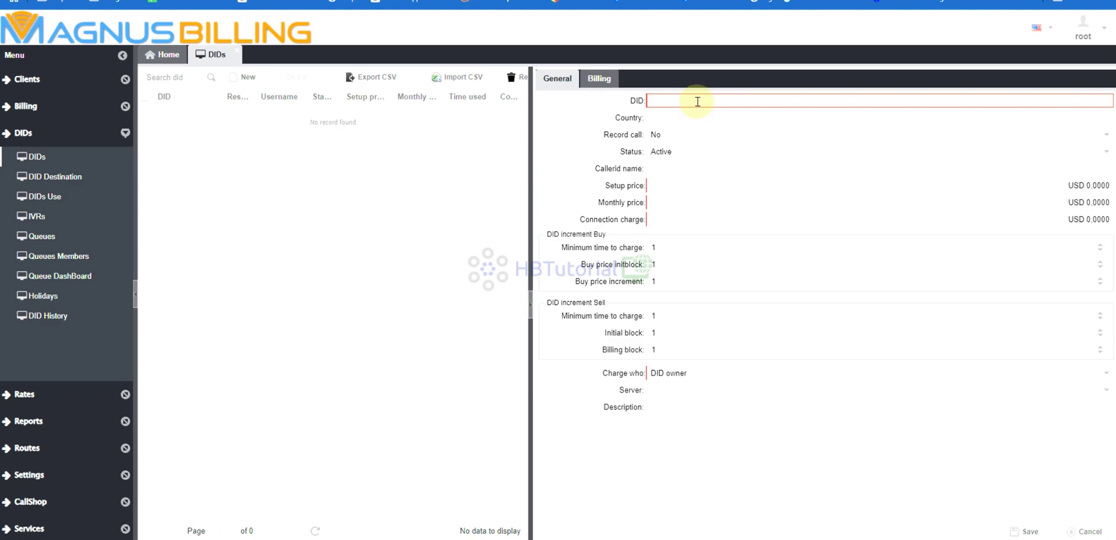
pyautogui.hotkey('ctrl', 'v')
pyautogui.moveTo(663, 101); pyautogui.dragTo(573, 101)
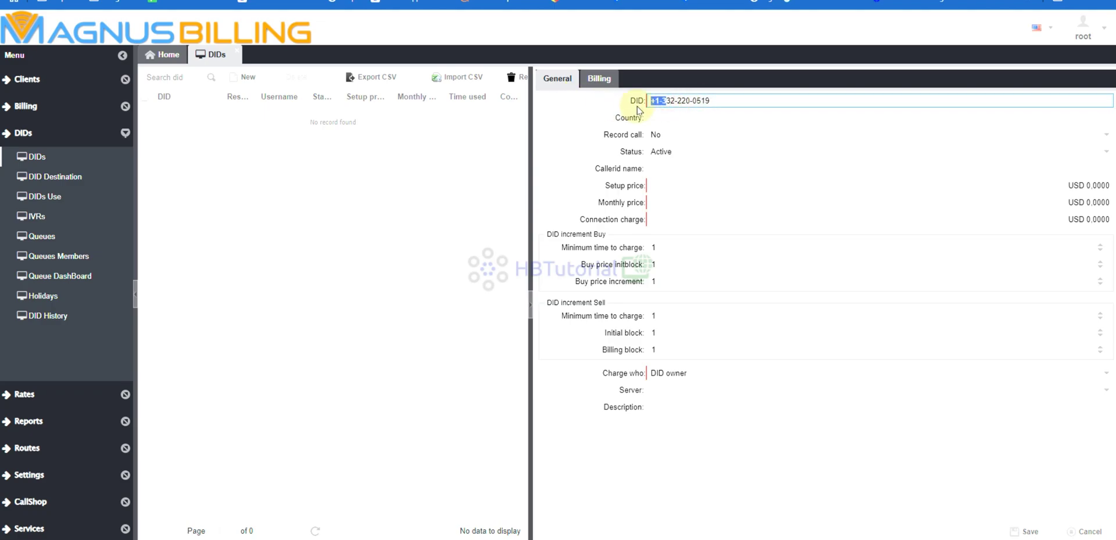
pyautogui.press('BackSpace')
pyautogui.write('3')
pyautogui.click(666, 101)
pyautogui.press('BackSpace')
pyautogui.click(678, 101)
pyautogui.press('BackSpace')
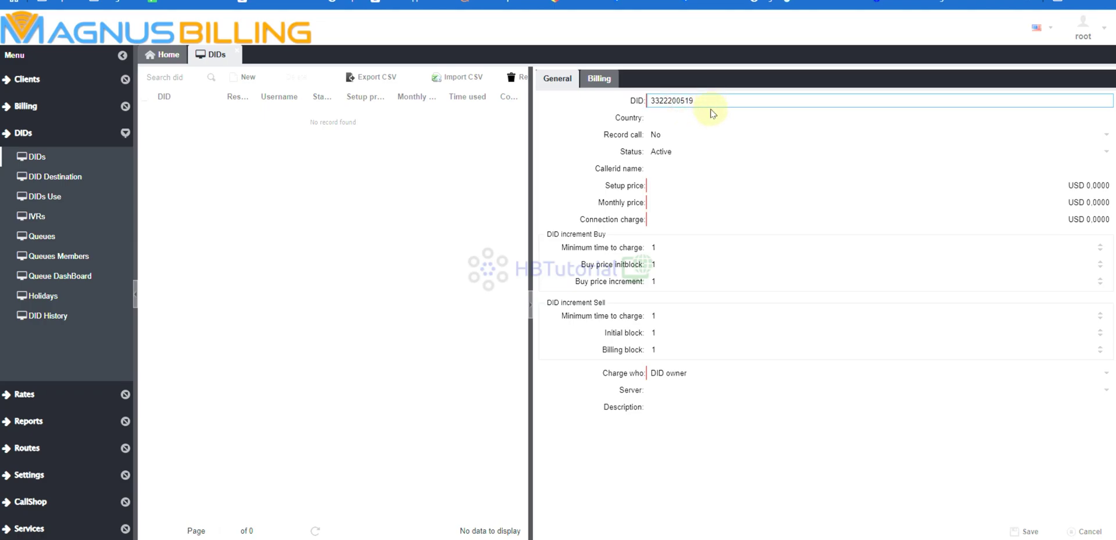
# Set the DID's setup price to 0.0055 and monthly price to 5.0000.
pyautogui.click(707, 113)
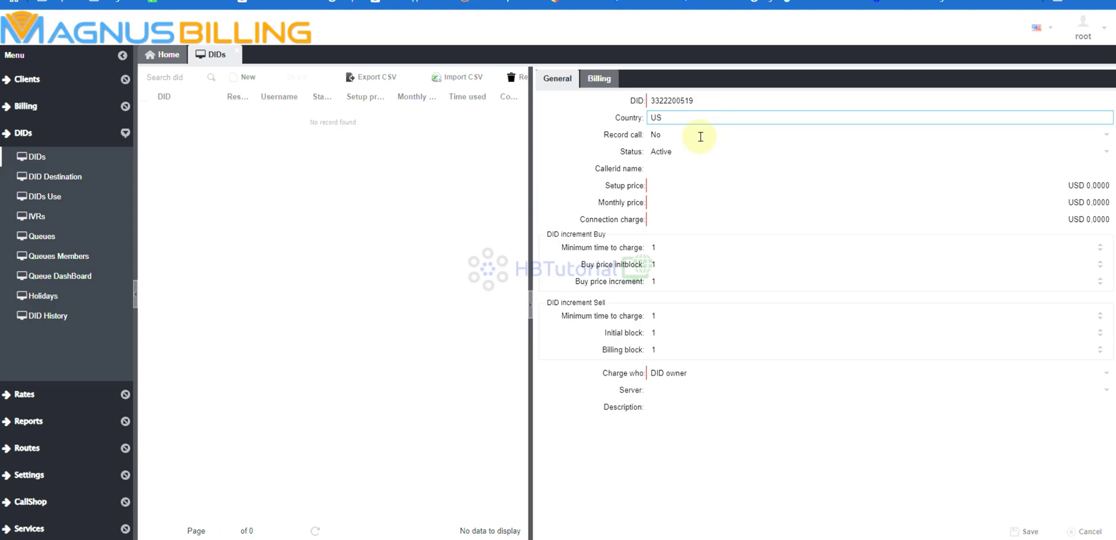
pyautogui.click(668, 169)
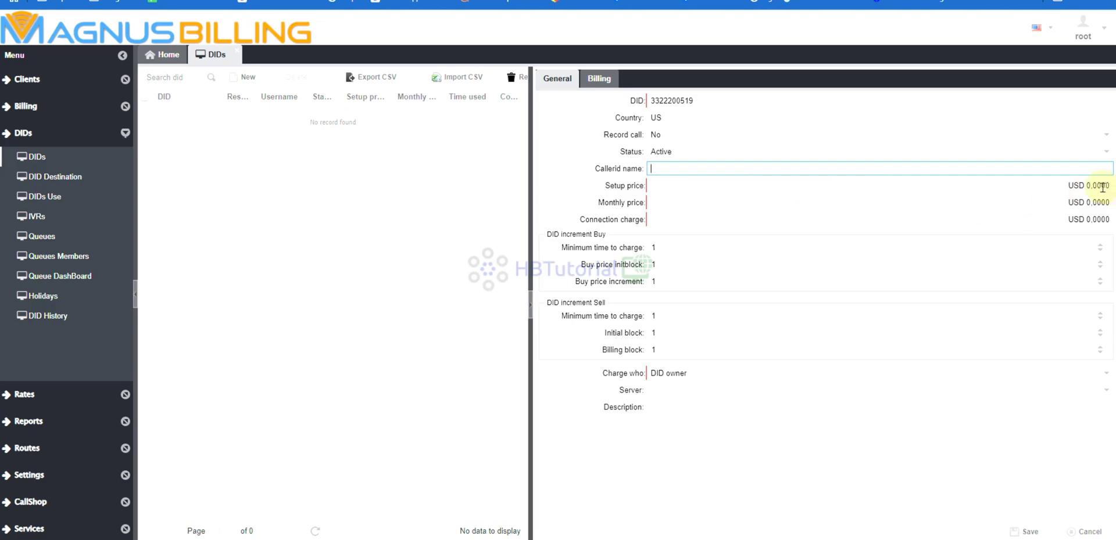
pyautogui.click(1107, 186)
pyautogui.write('55')
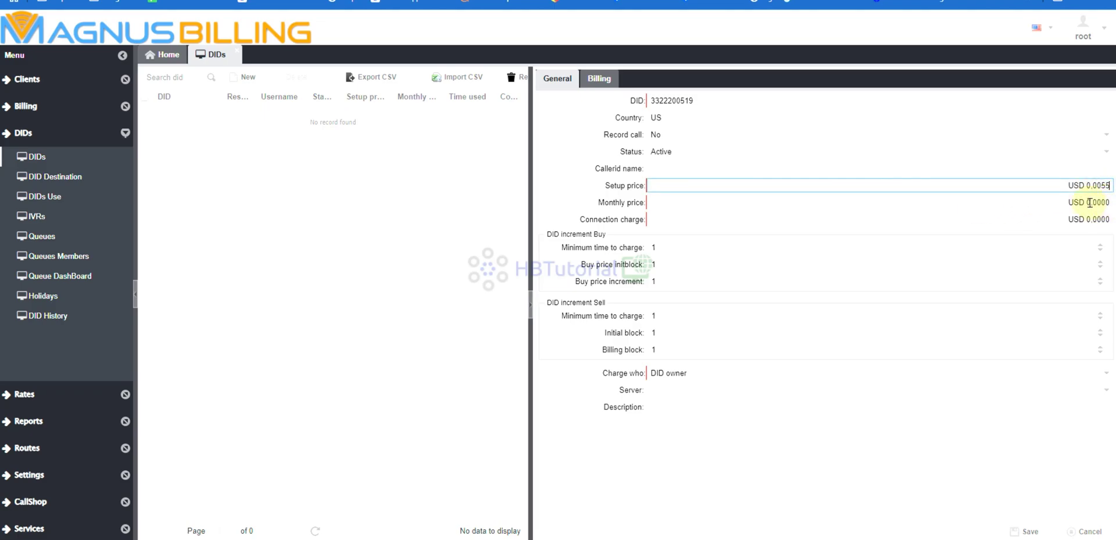
pyautogui.click(683, 200)
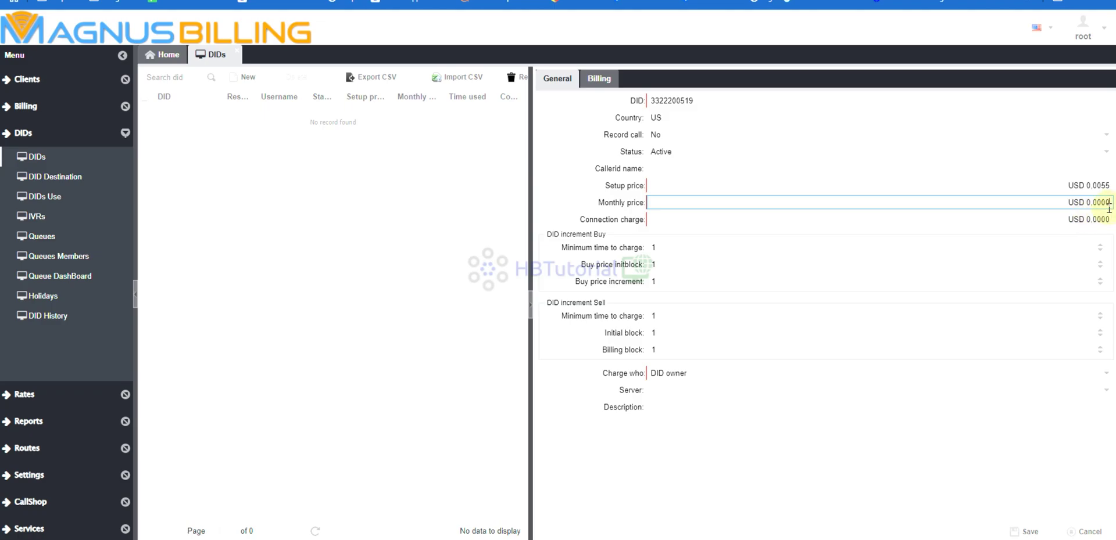
pyautogui.write('5000')
pyautogui.click(674, 218)
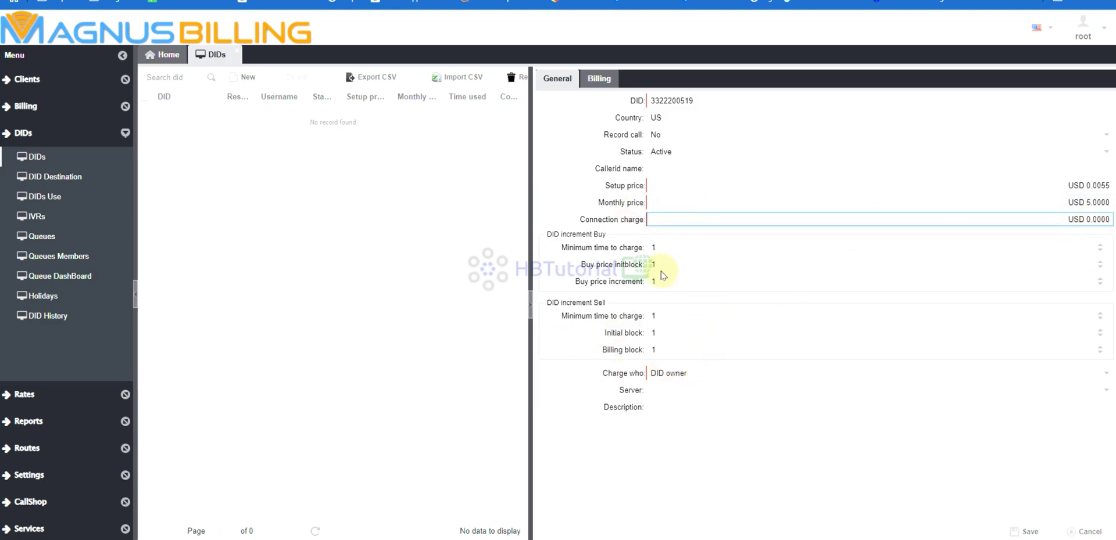
pyautogui.click(653, 248)
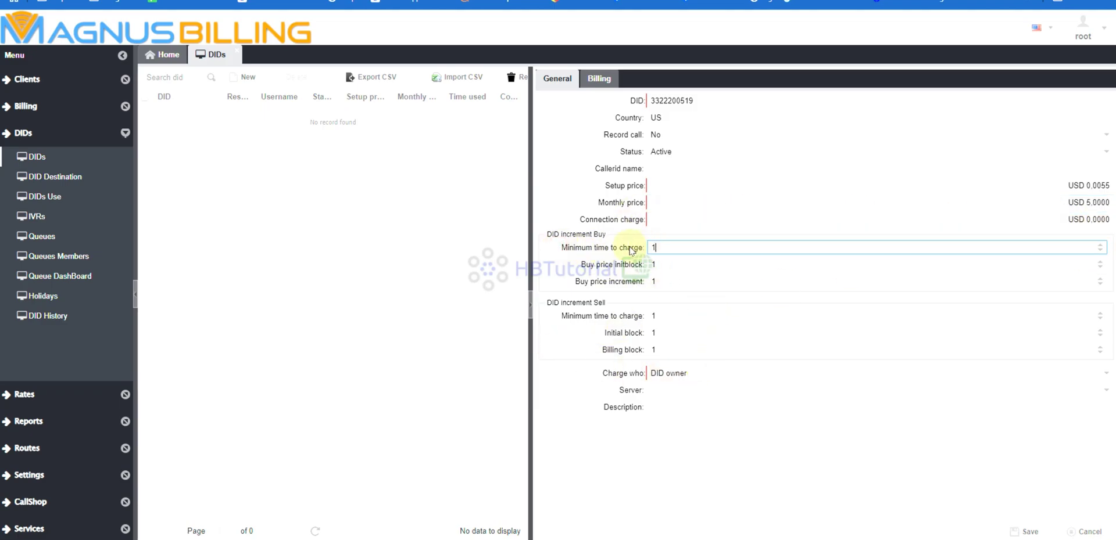
pyautogui.click(591, 253)
# Set the buy price initial block and increment both to 6.
pyautogui.click(747, 265)
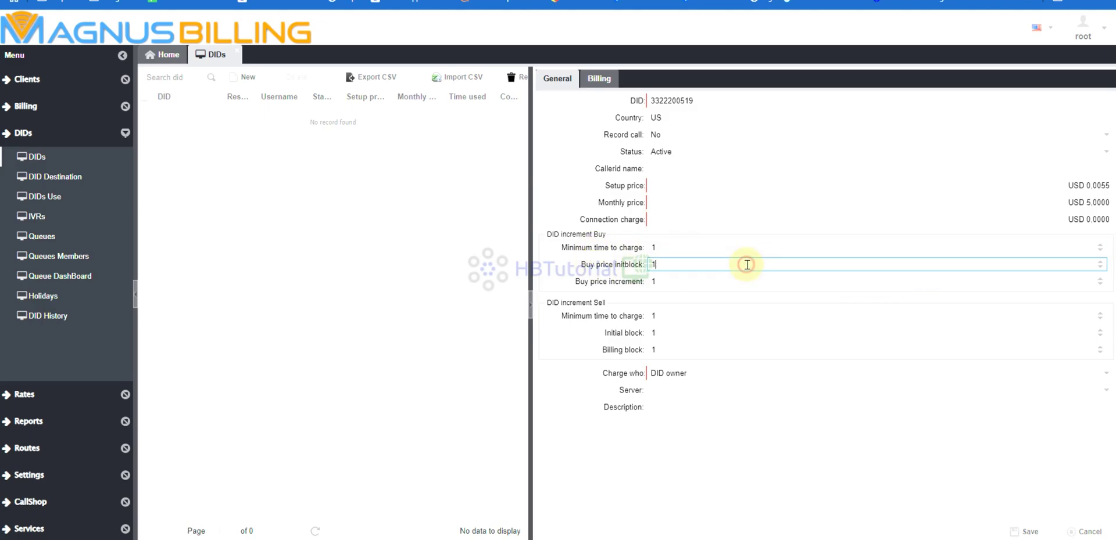
pyautogui.press('BackSpace')
pyautogui.write('6')
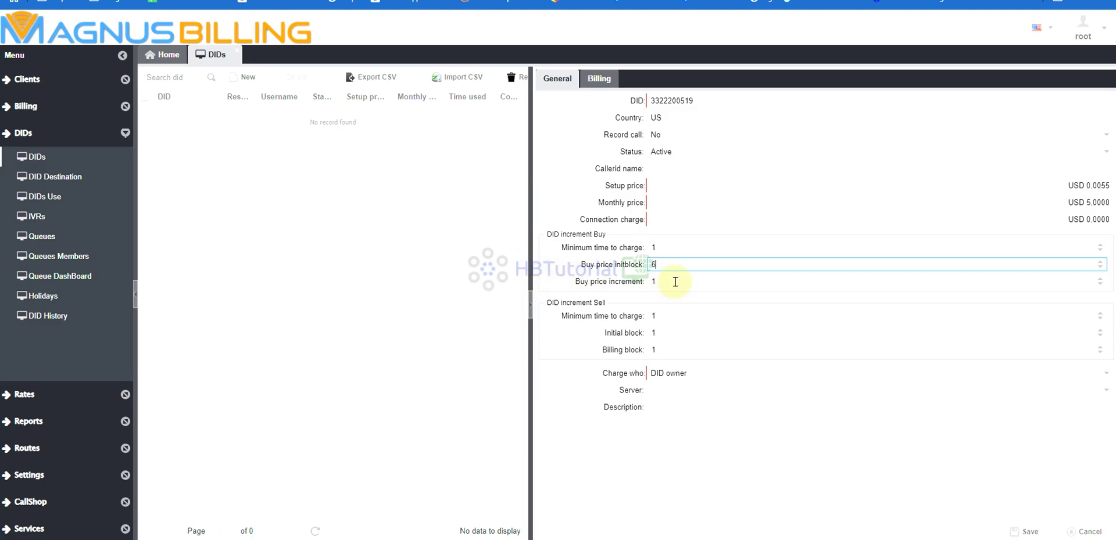
pyautogui.press('Tab')
pyautogui.write('6')
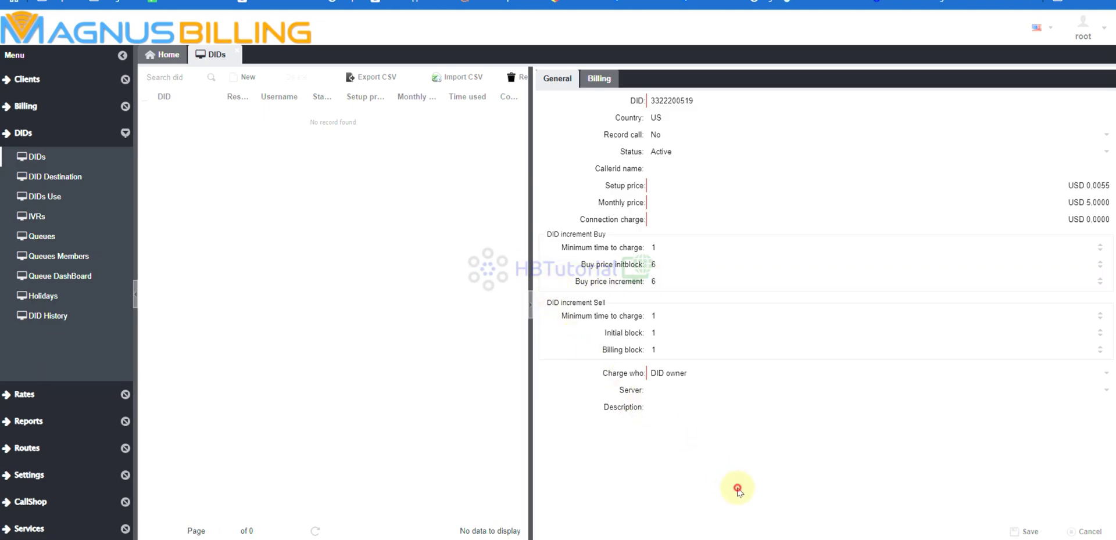
pyautogui.click(735, 487)
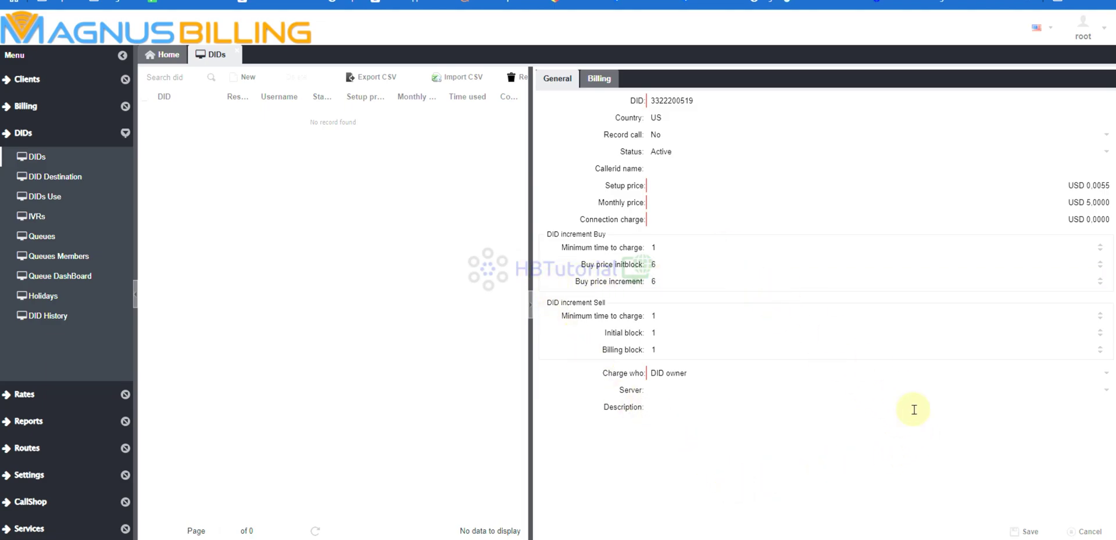
# Choose server Master, keep DID owner as charged party, describe it 'TelnyxDID', and save.
pyautogui.click(740, 414)
pyautogui.click(739, 386)
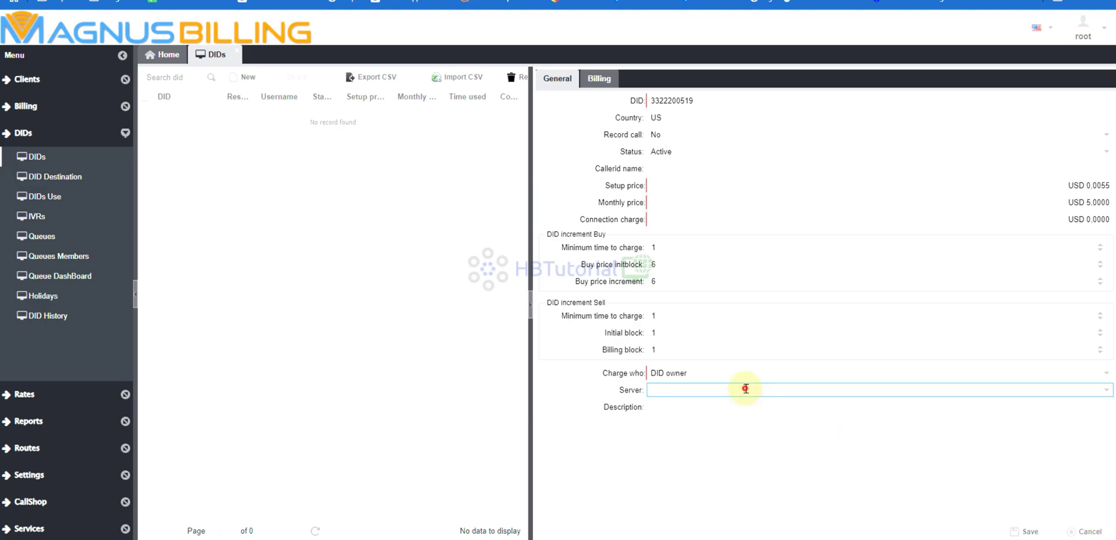
pyautogui.click(674, 409)
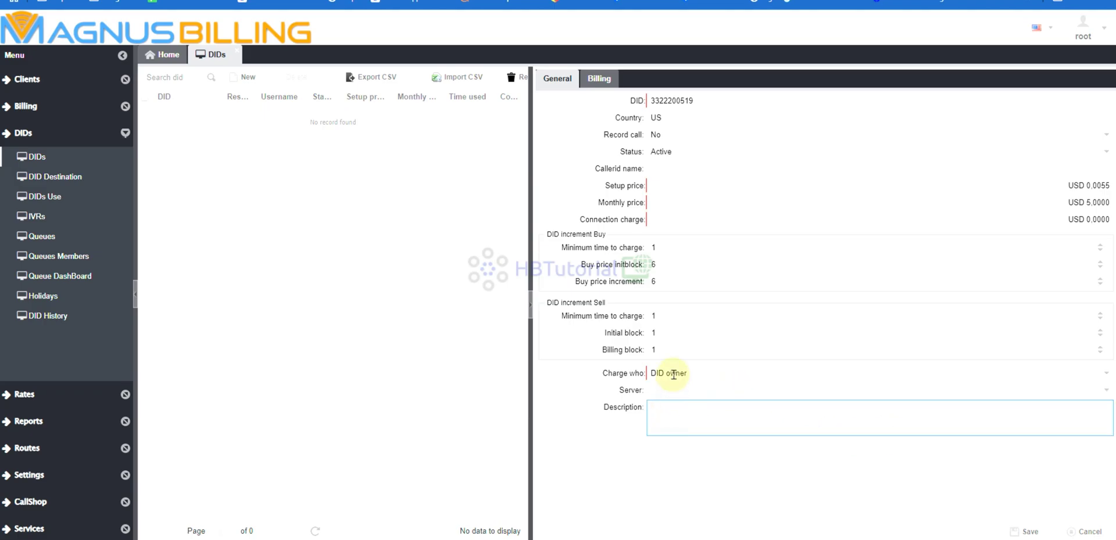
pyautogui.click(673, 372)
pyautogui.click(673, 373)
pyautogui.click(665, 391)
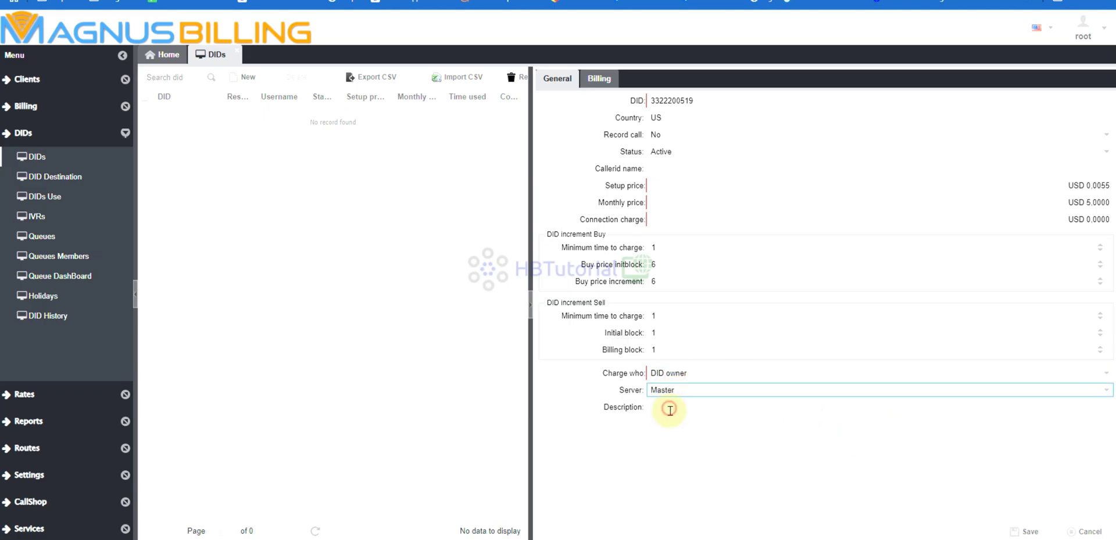
pyautogui.click(665, 410)
pyautogui.click(683, 372)
pyautogui.click(672, 429)
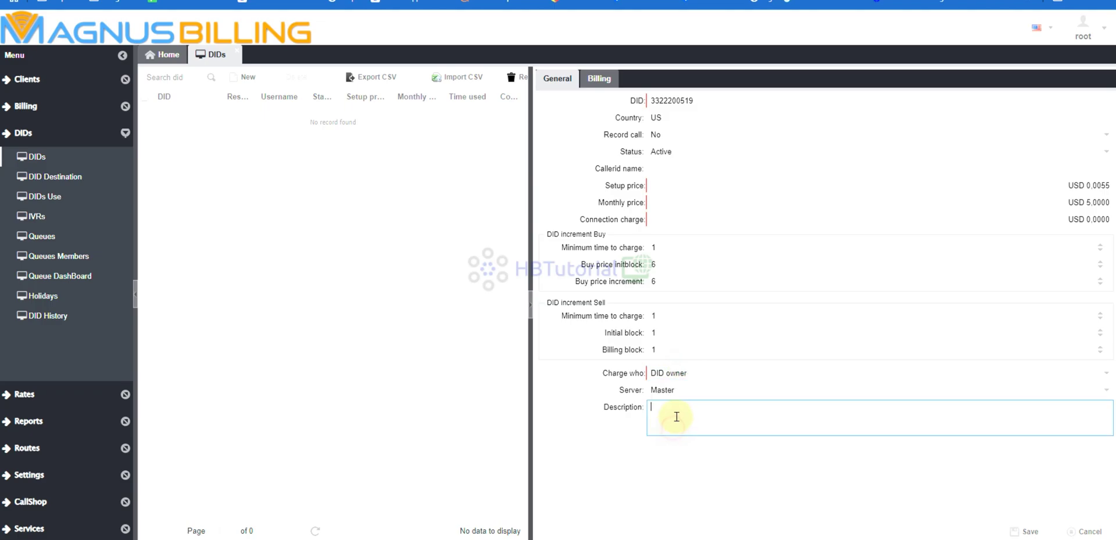
pyautogui.click(674, 375)
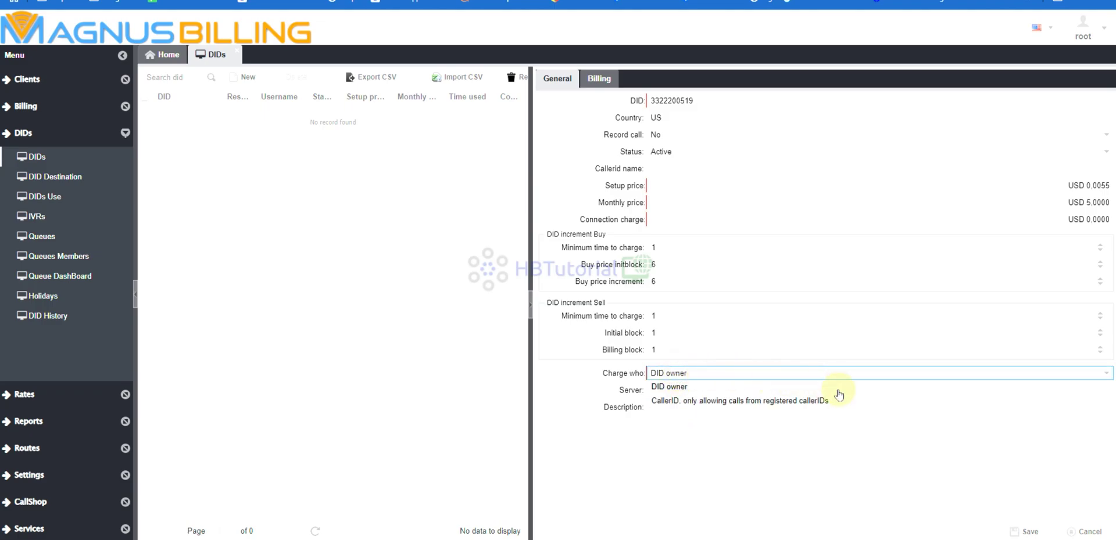
pyautogui.click(817, 426)
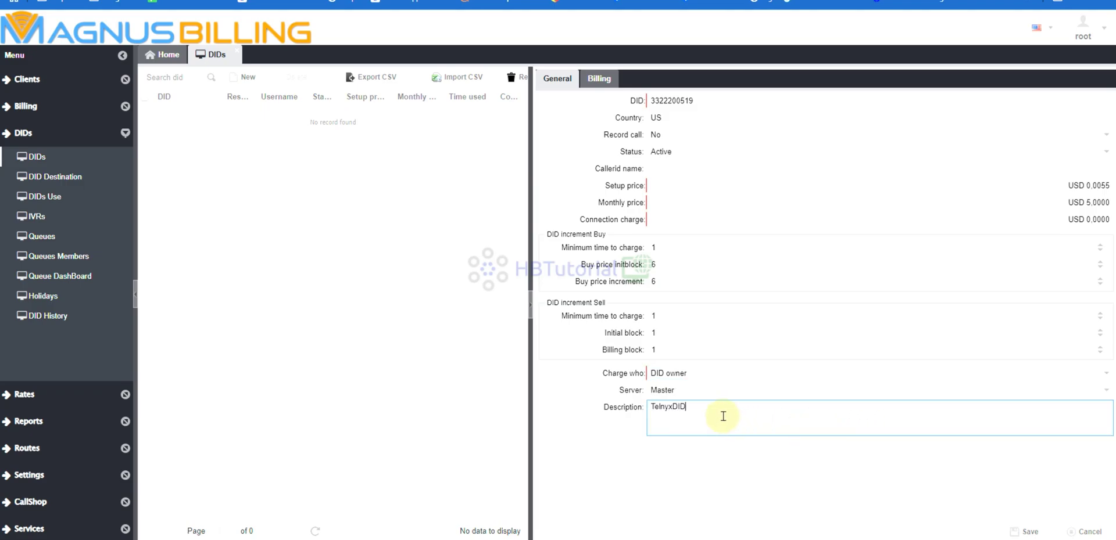
pyautogui.write('TelnyxDID')
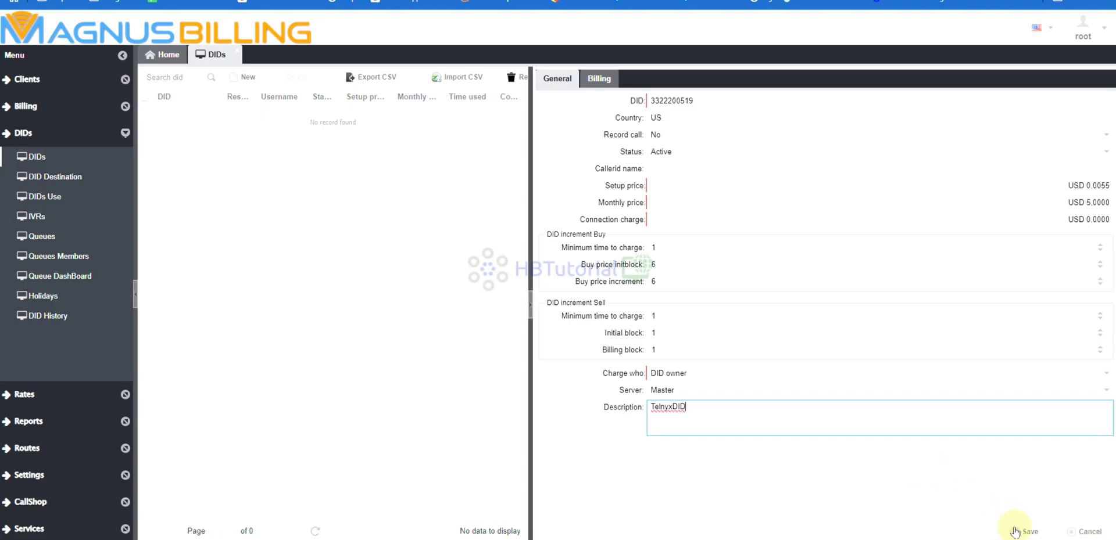
pyautogui.click(1014, 531)
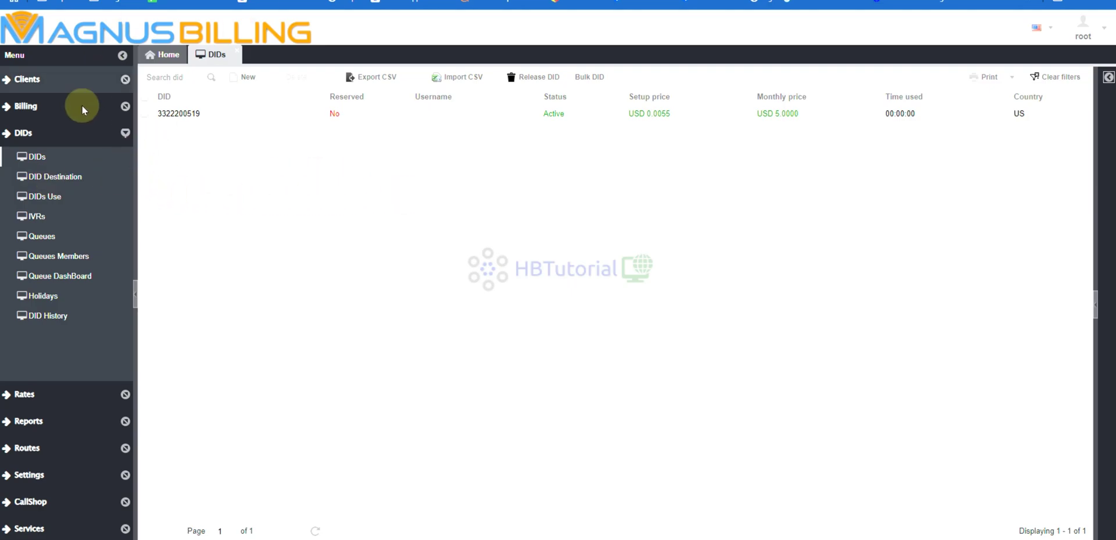
pyautogui.click(42, 181)
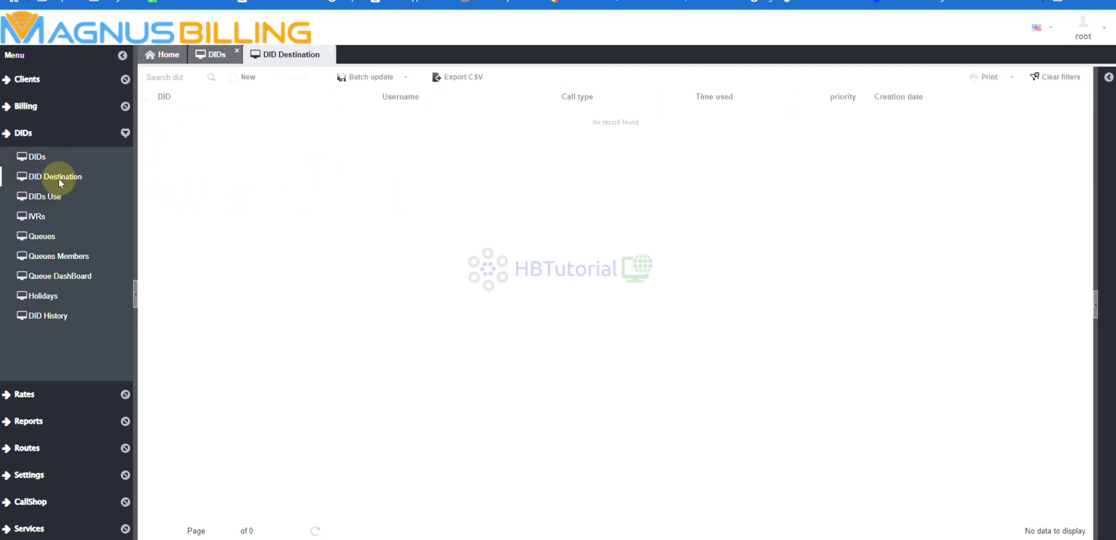
pyautogui.click(244, 79)
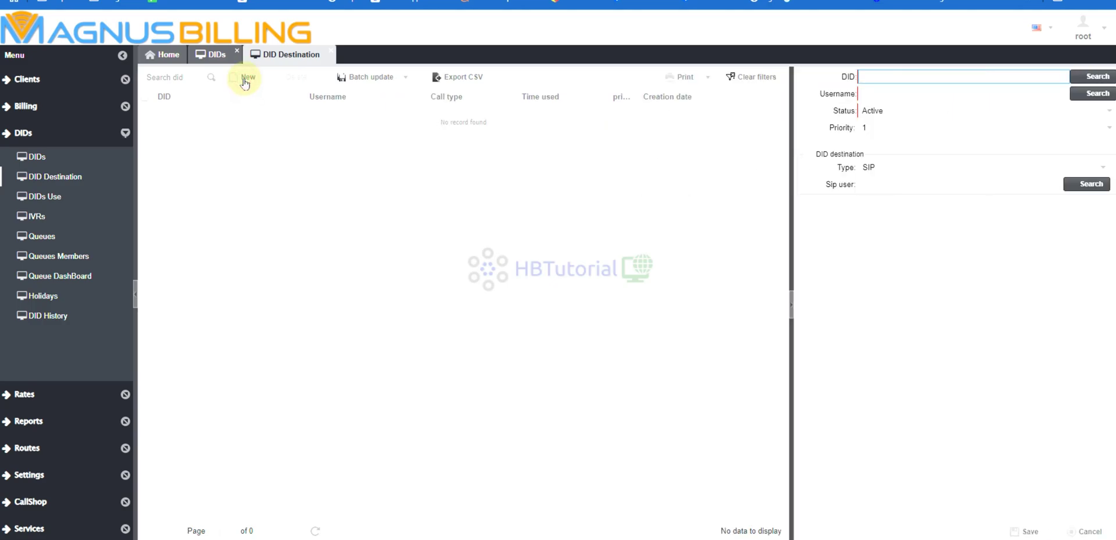
pyautogui.click(1093, 79)
pyautogui.click(824, 131)
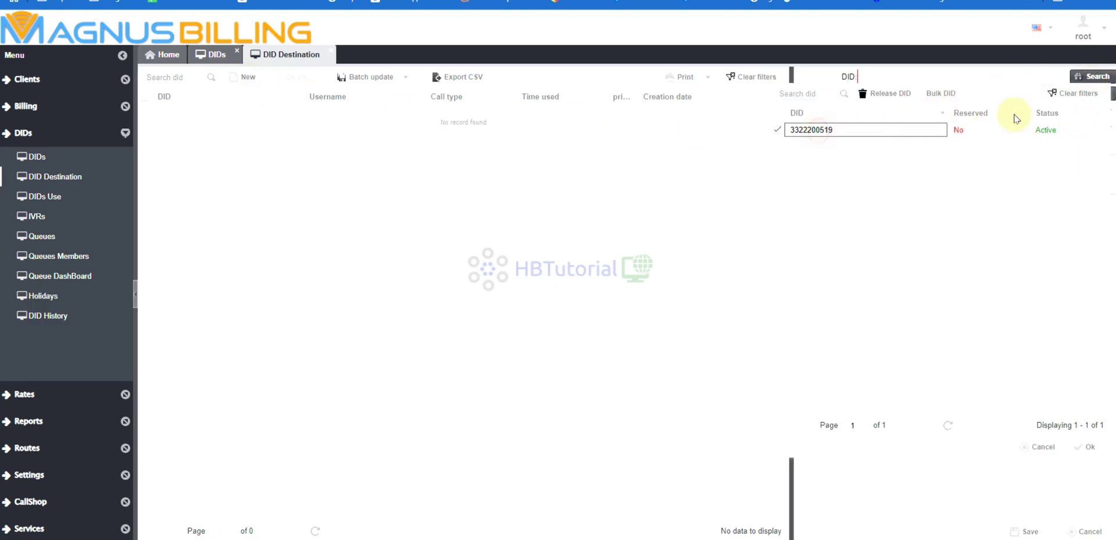
pyautogui.click(1089, 450)
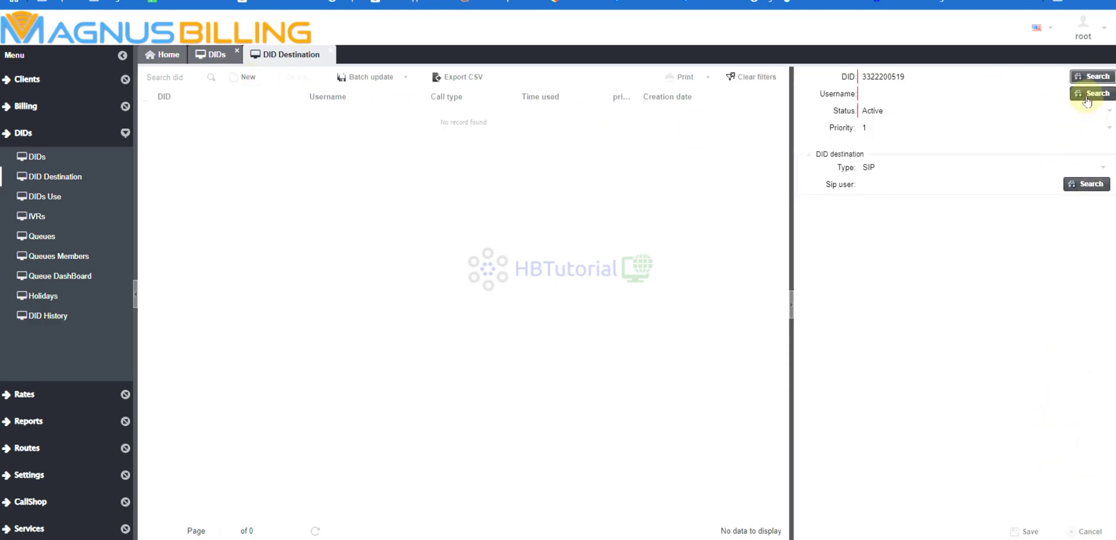
pyautogui.click(1088, 94)
pyautogui.click(819, 149)
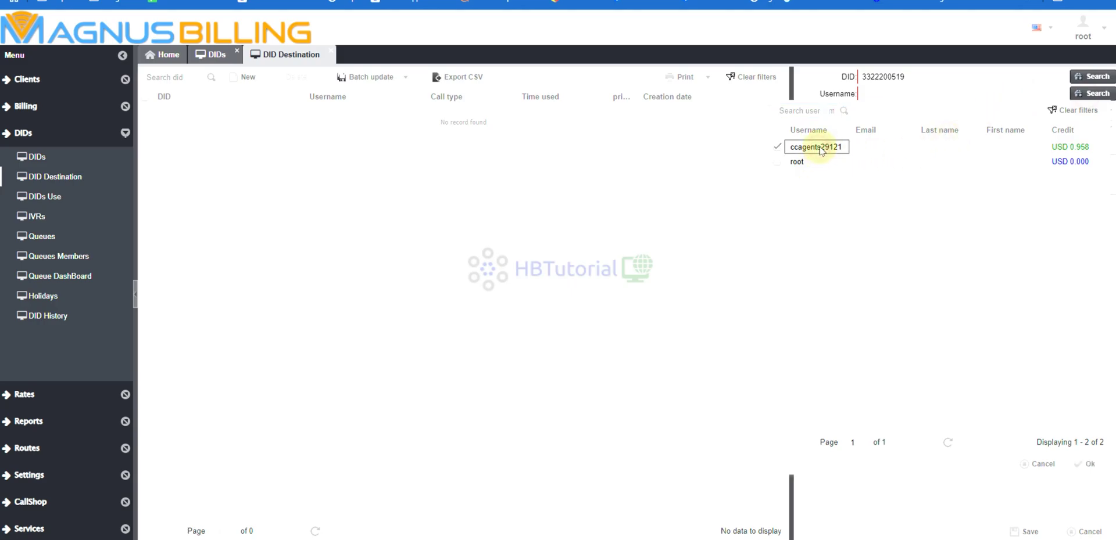
pyautogui.click(1092, 465)
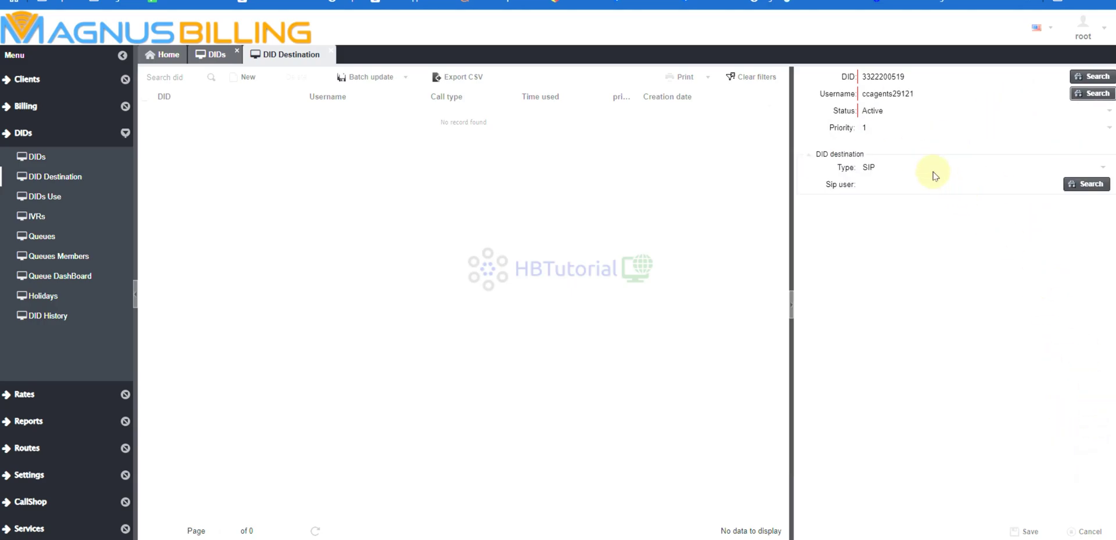
# Set the destination type to SIP with the customer's SIP user and try saving.
pyautogui.click(907, 168)
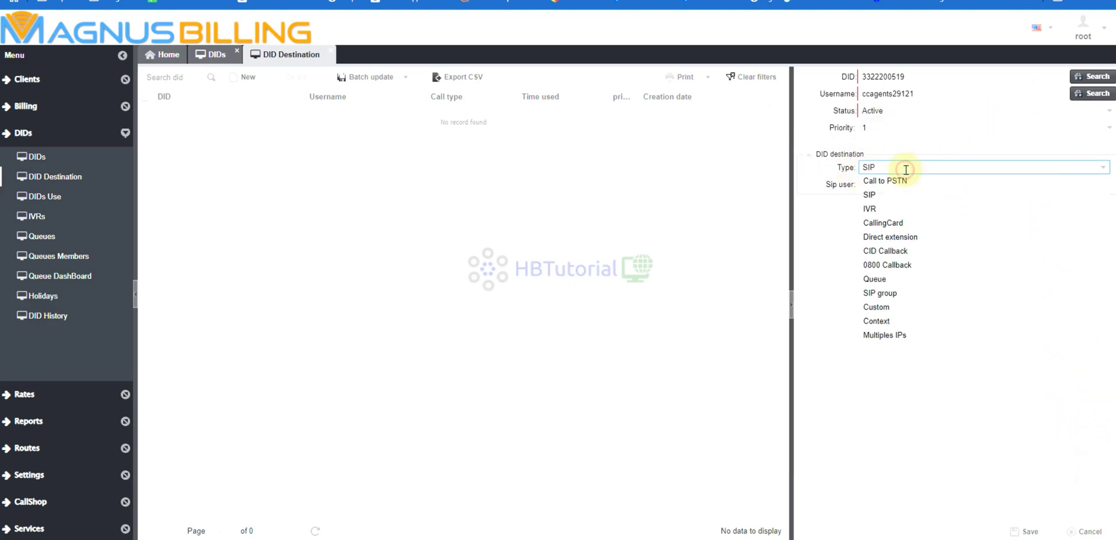
pyautogui.click(882, 198)
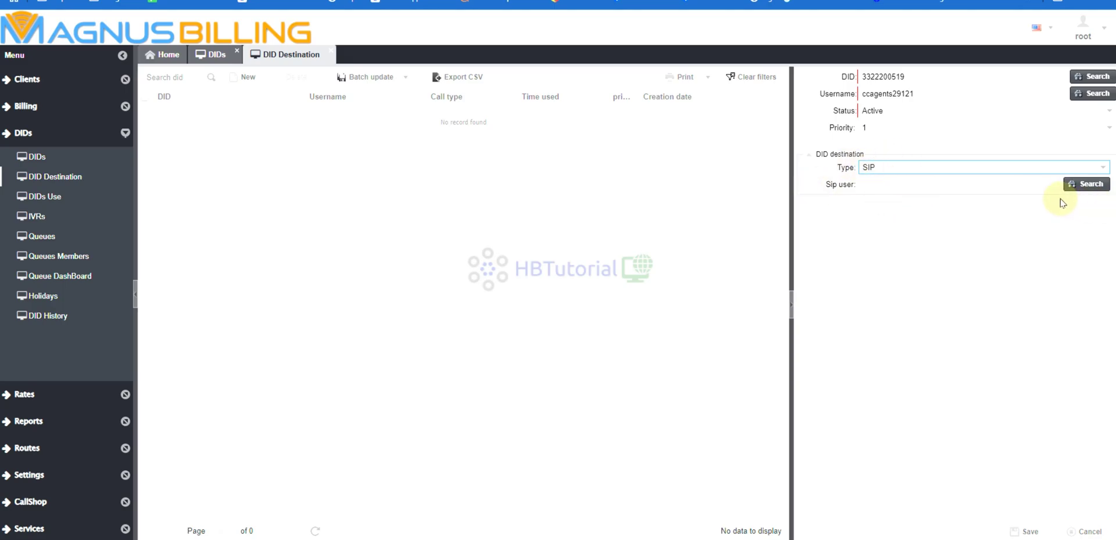
pyautogui.click(1075, 183)
pyautogui.click(837, 237)
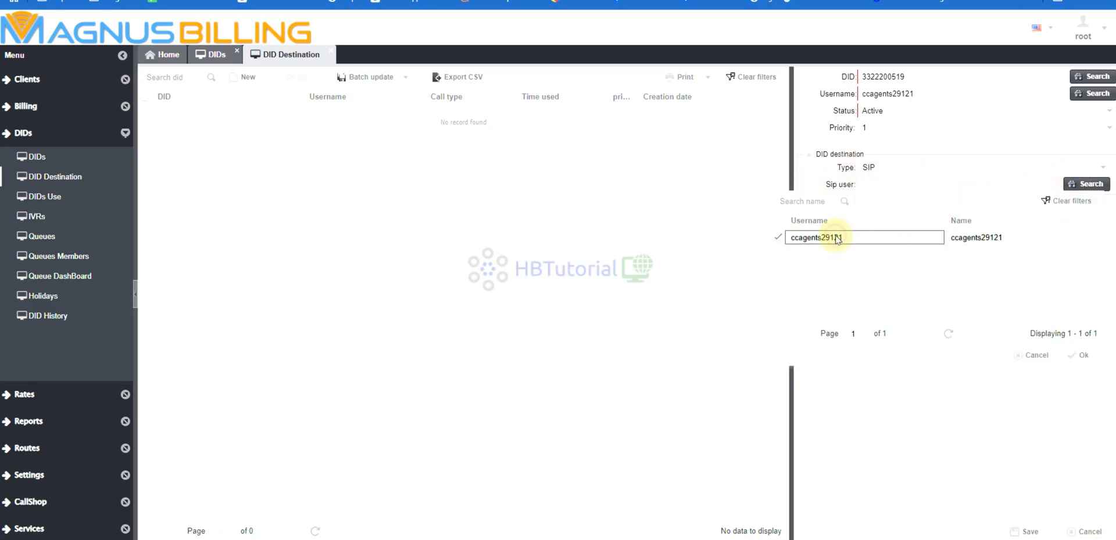
pyautogui.click(1085, 358)
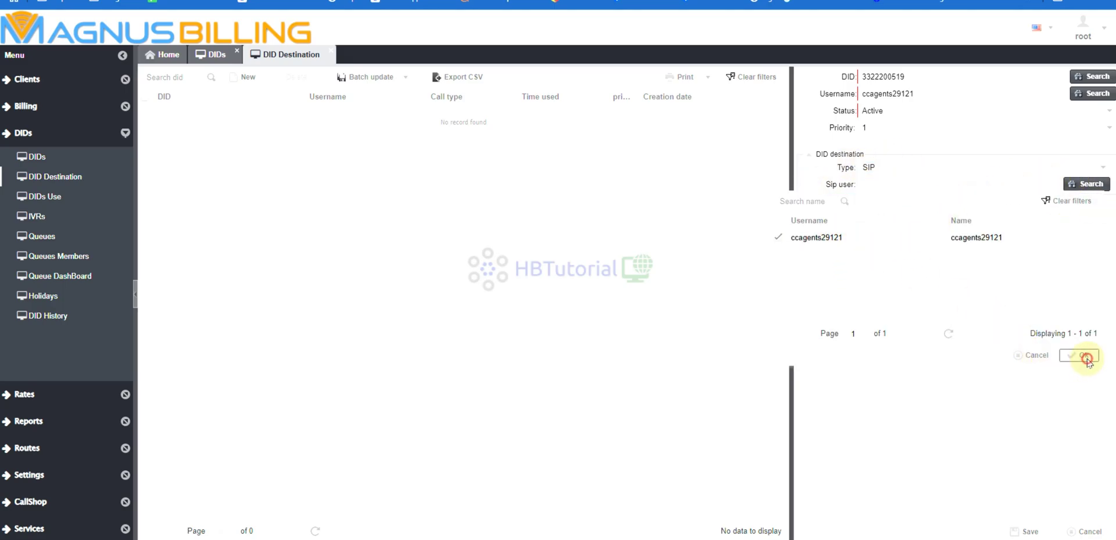
pyautogui.click(1029, 533)
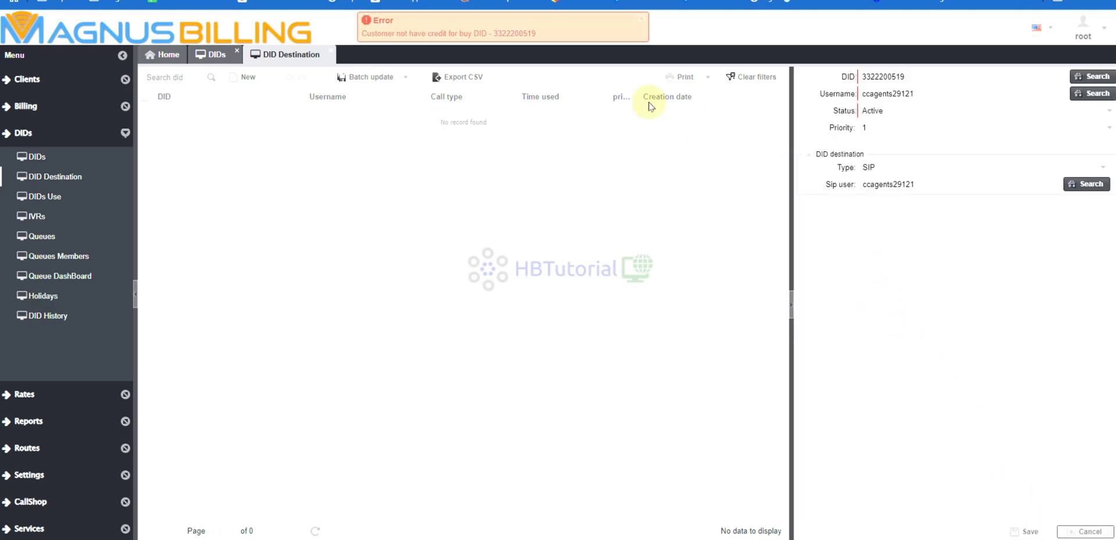
# Add a USD 10 credit refill to the customer's account with description 'added'.
pyautogui.moveTo(359, 34); pyautogui.dragTo(593, 36)
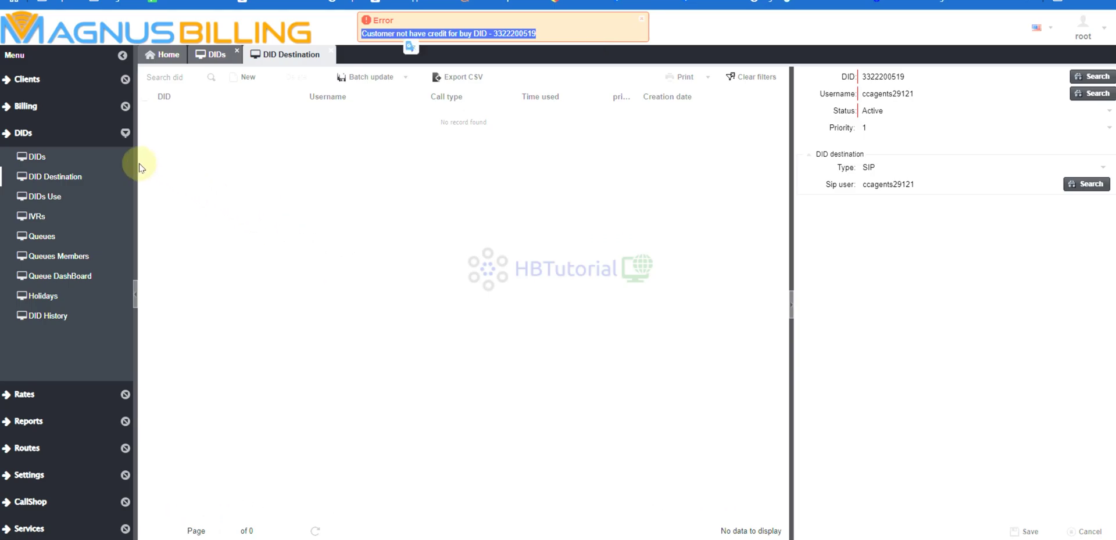
pyautogui.click(39, 106)
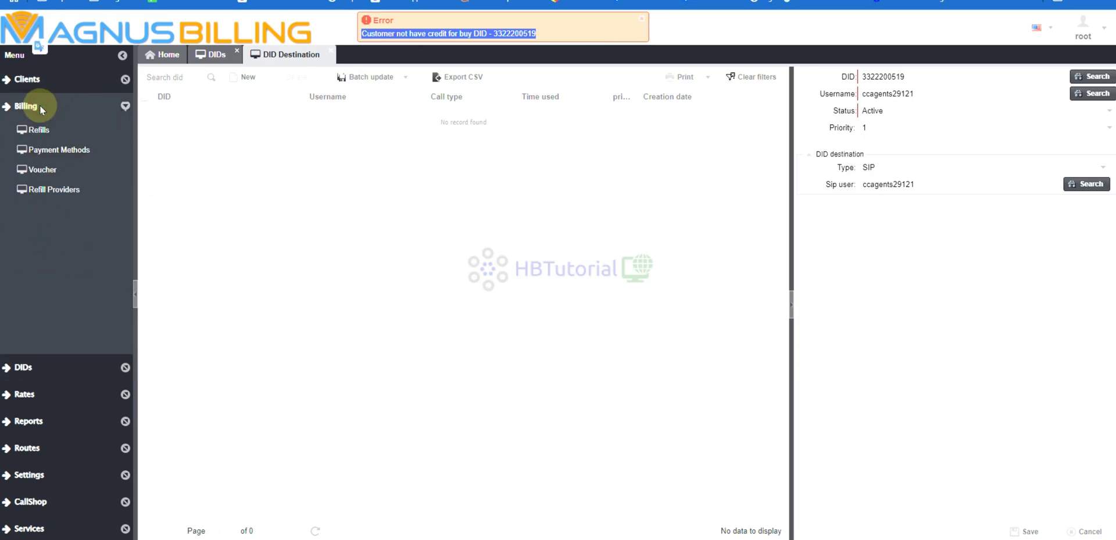
pyautogui.click(39, 137)
pyautogui.click(244, 77)
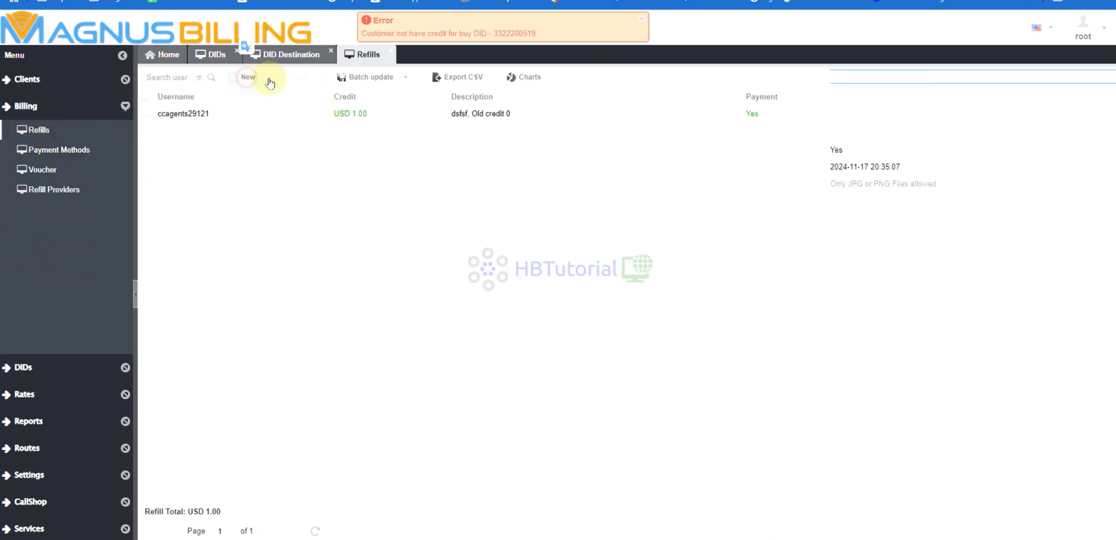
pyautogui.click(1094, 77)
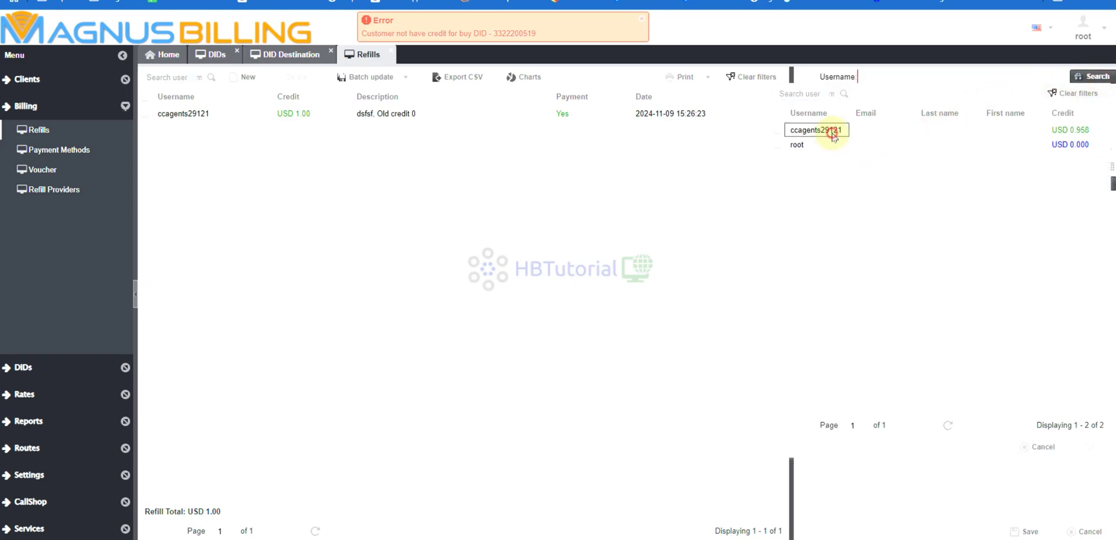
pyautogui.click(813, 132)
pyautogui.click(943, 96)
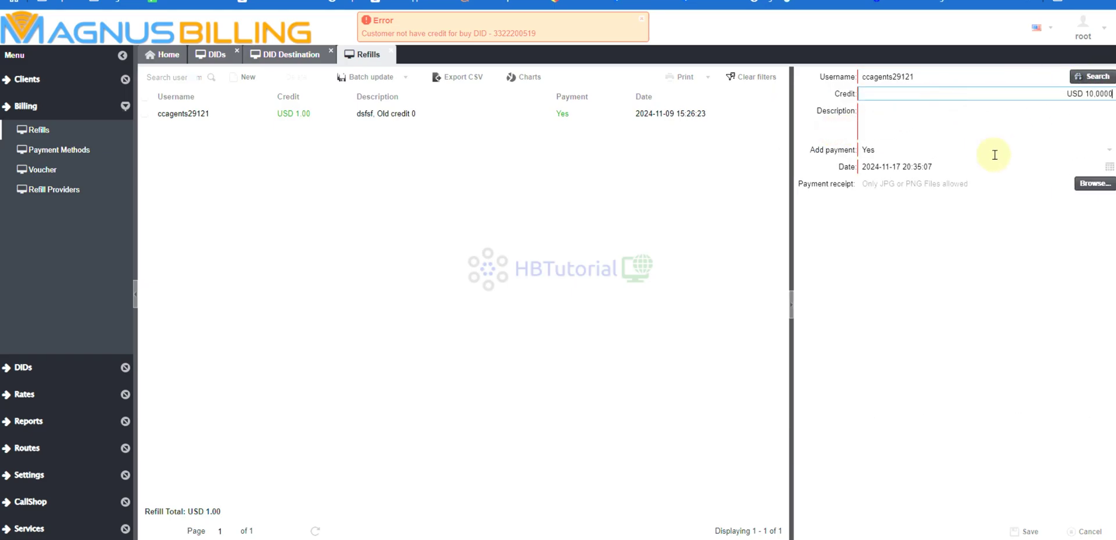
pyautogui.click(967, 117)
pyautogui.write('added')
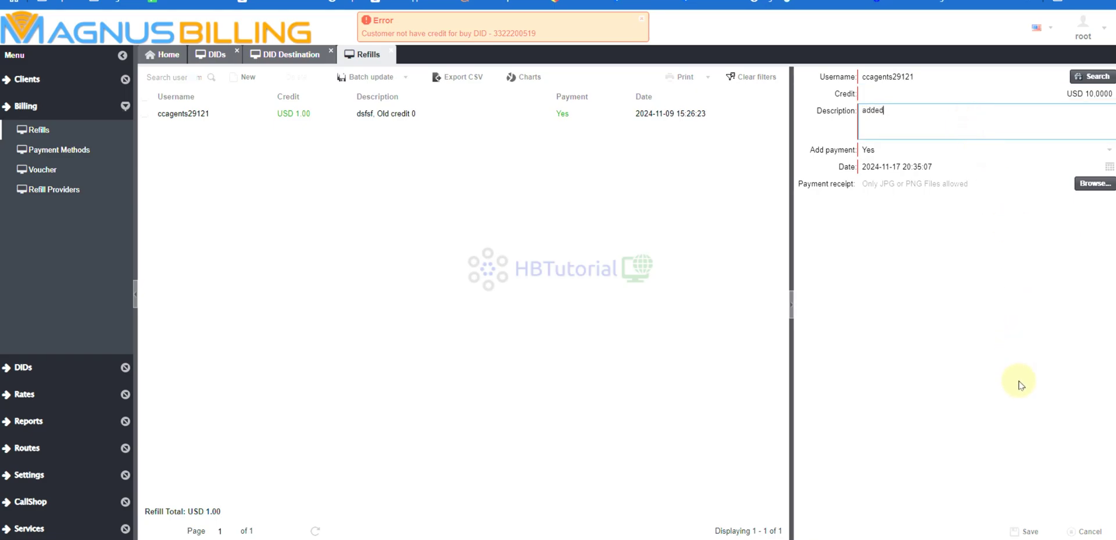
pyautogui.click(1022, 530)
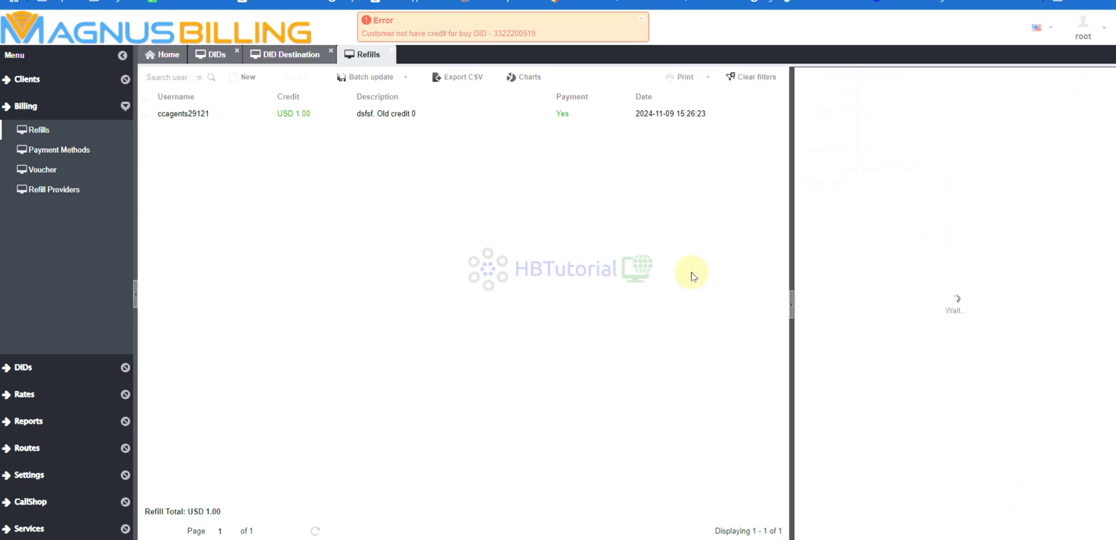
pyautogui.click(642, 19)
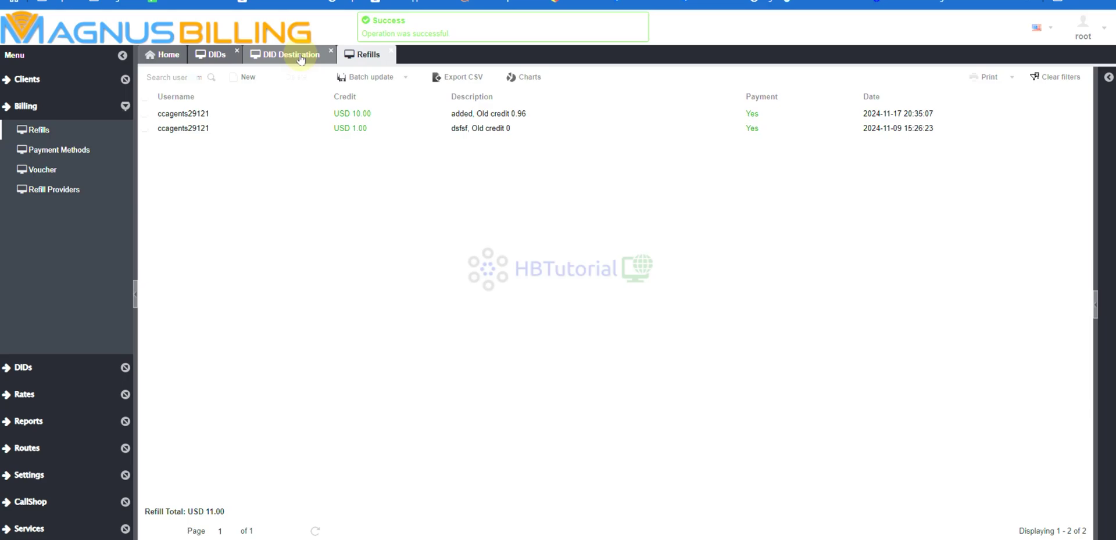
pyautogui.click(298, 57)
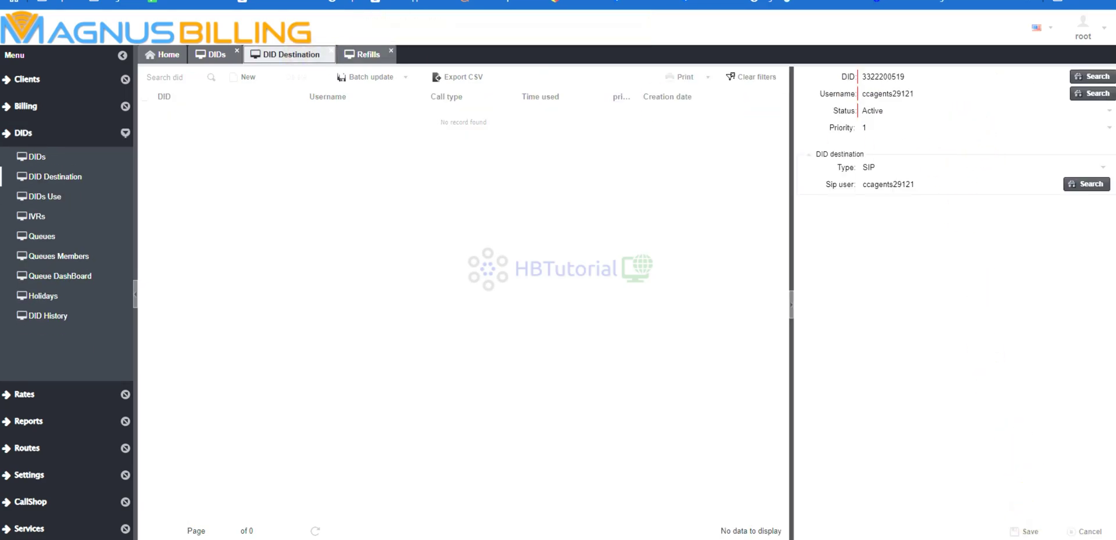
pyautogui.click(1026, 532)
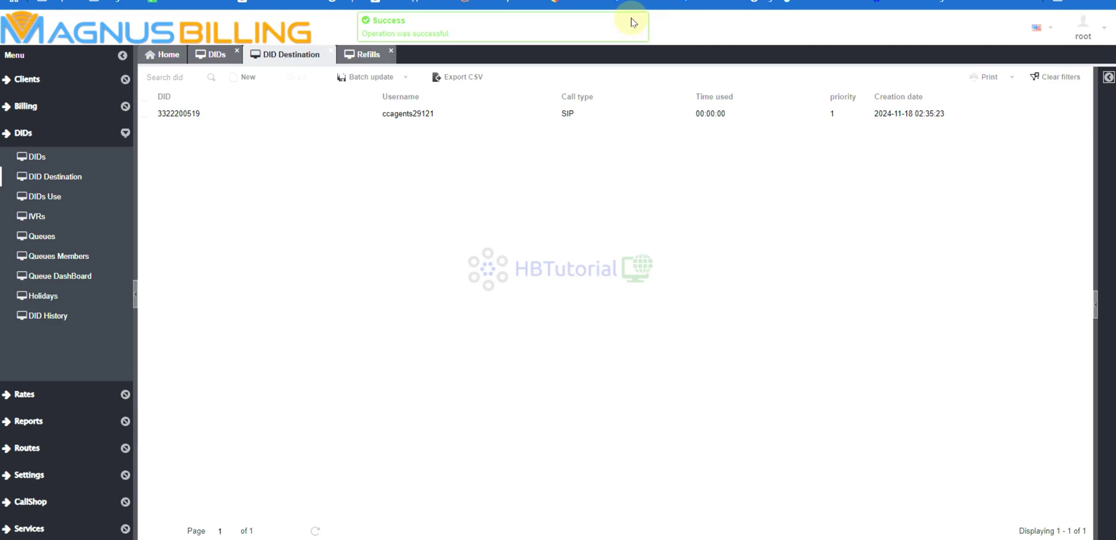
pyautogui.click(282, 247)
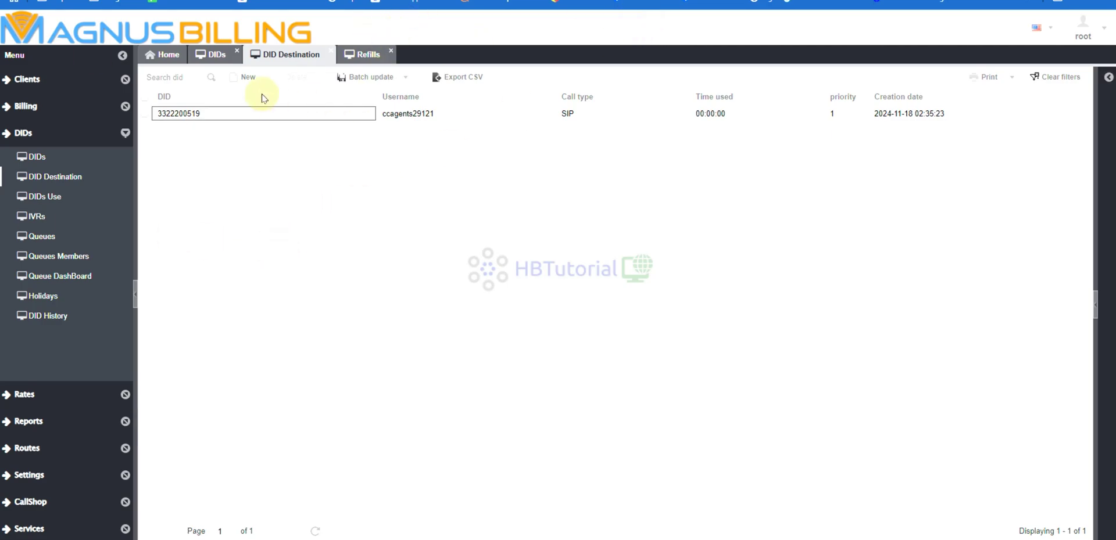
pyautogui.click(154, 55)
pyautogui.click(153, 3)
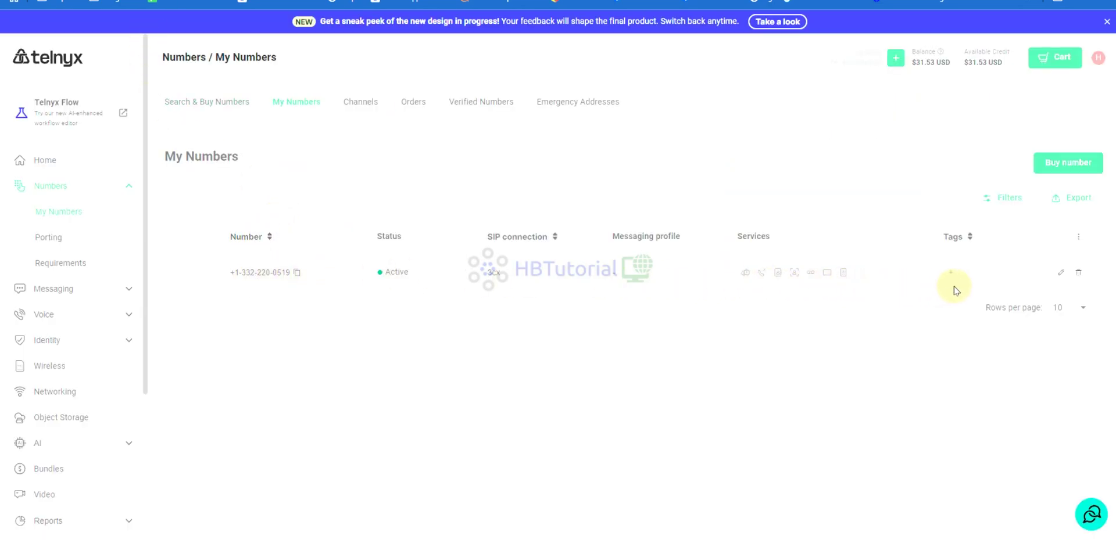
# Change the number's SIP connection from 3cx to ViciTelswitchMagnus and save it.
pyautogui.click(505, 274)
pyautogui.click(596, 306)
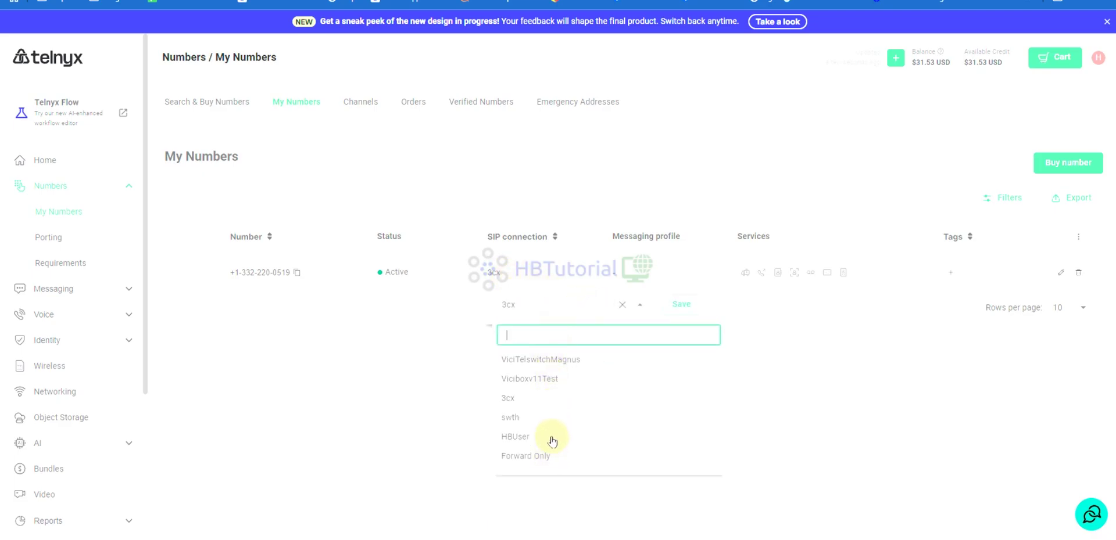
pyautogui.click(512, 360)
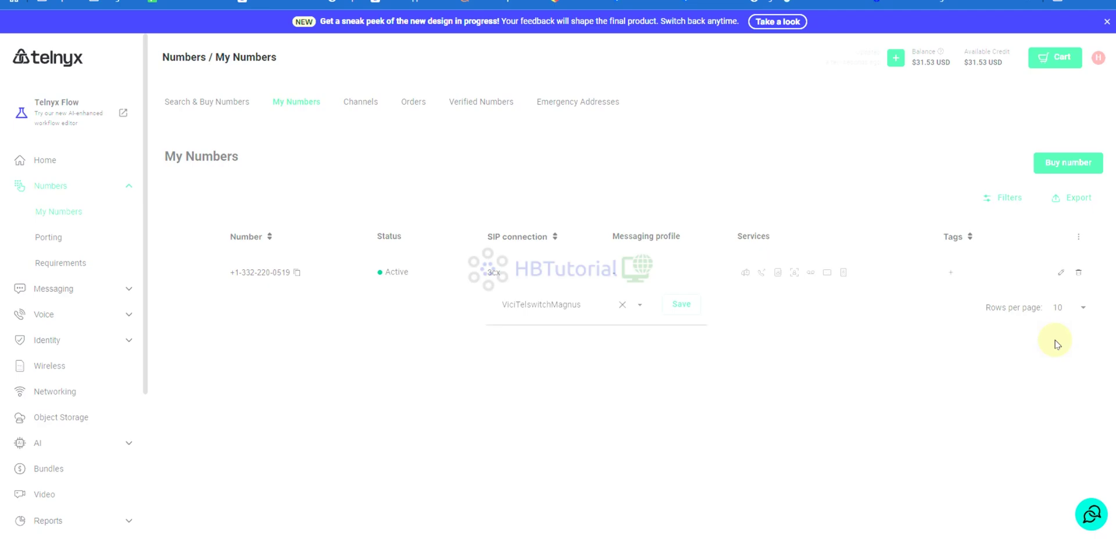
pyautogui.click(677, 310)
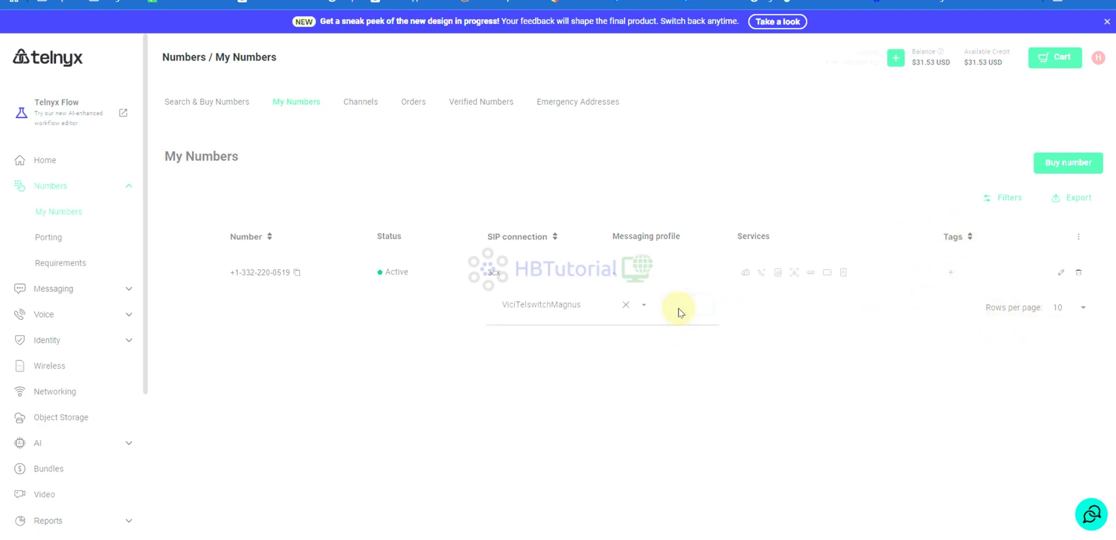
pyautogui.scroll(-4, 75, 342)
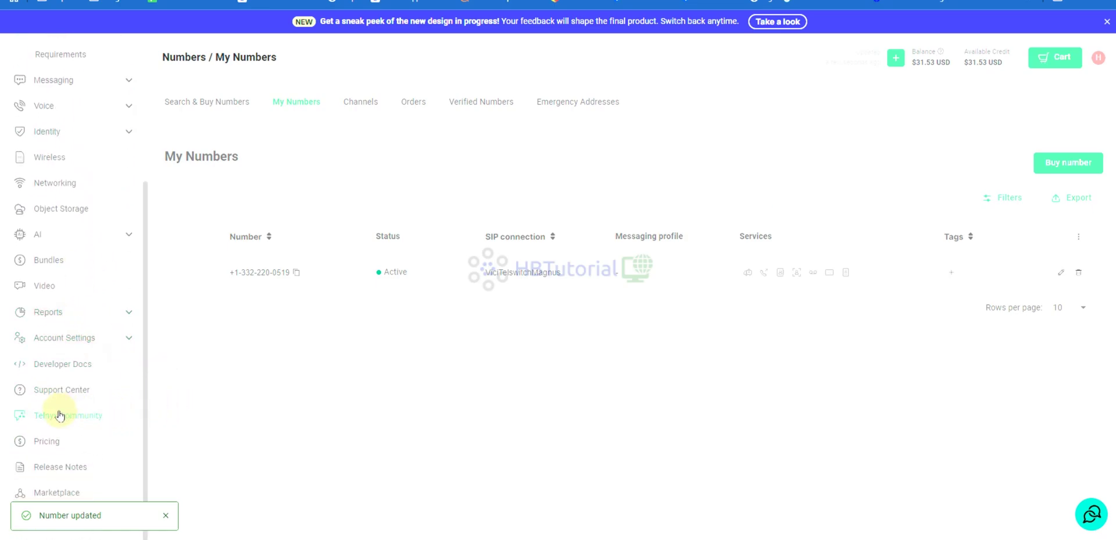
# Browse Telnyx SIP Trunking Configurations to the Asterisk IP trunk guide and read through it.
pyautogui.rightClick(51, 394)
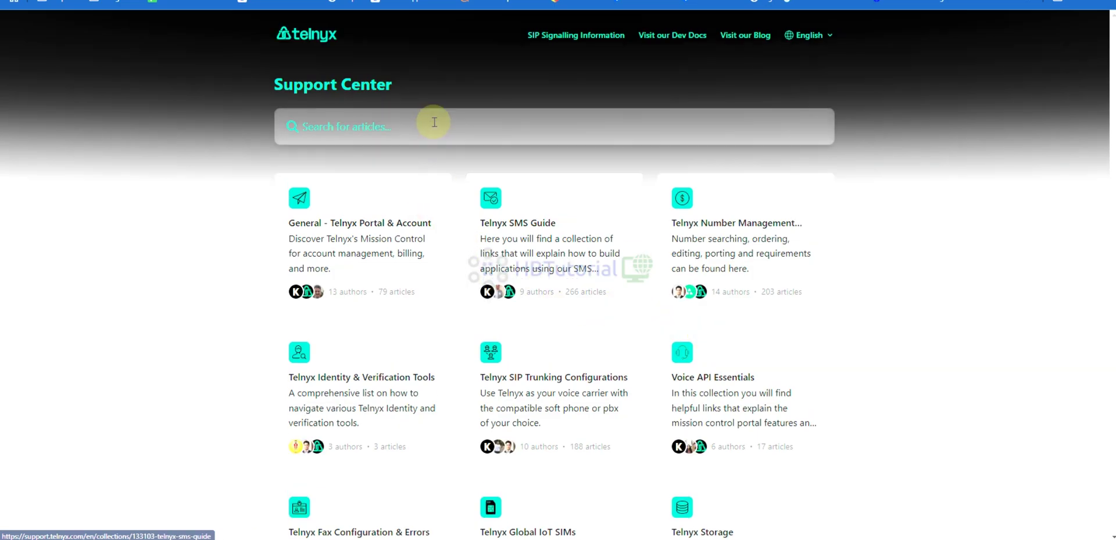
pyautogui.click(434, 122)
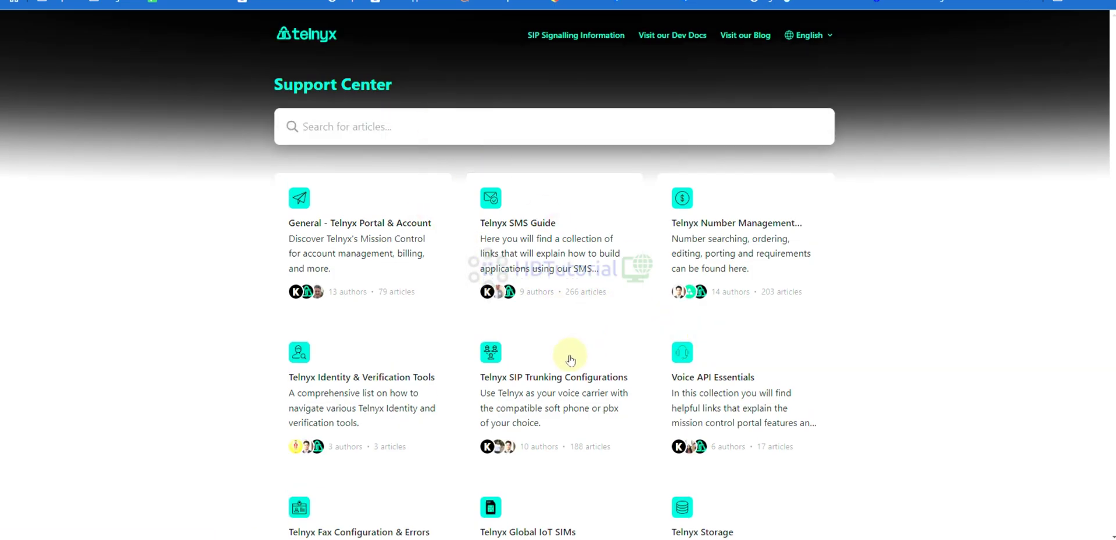
pyautogui.click(531, 379)
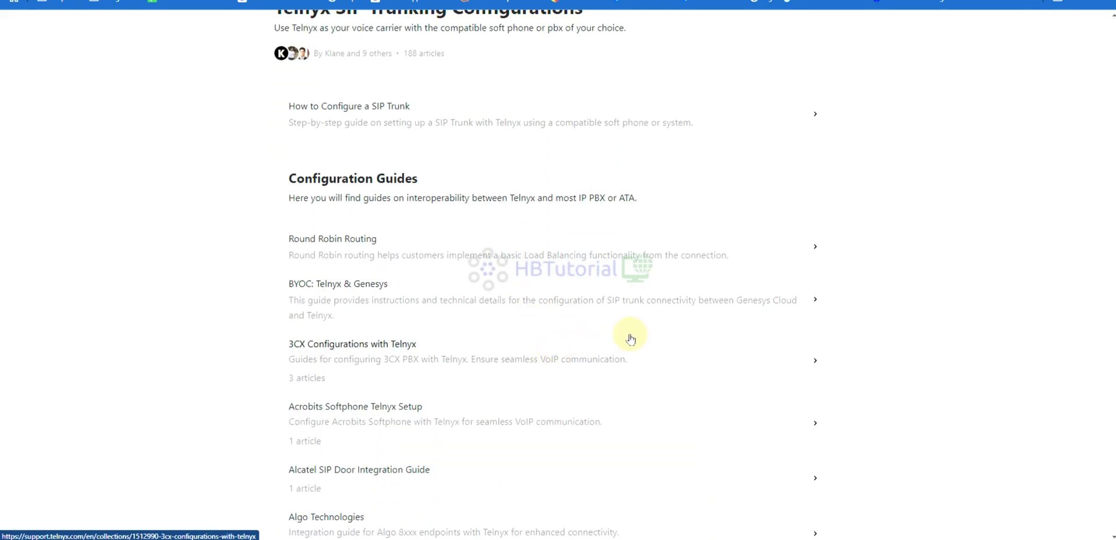
pyautogui.scroll(-3, 628, 338)
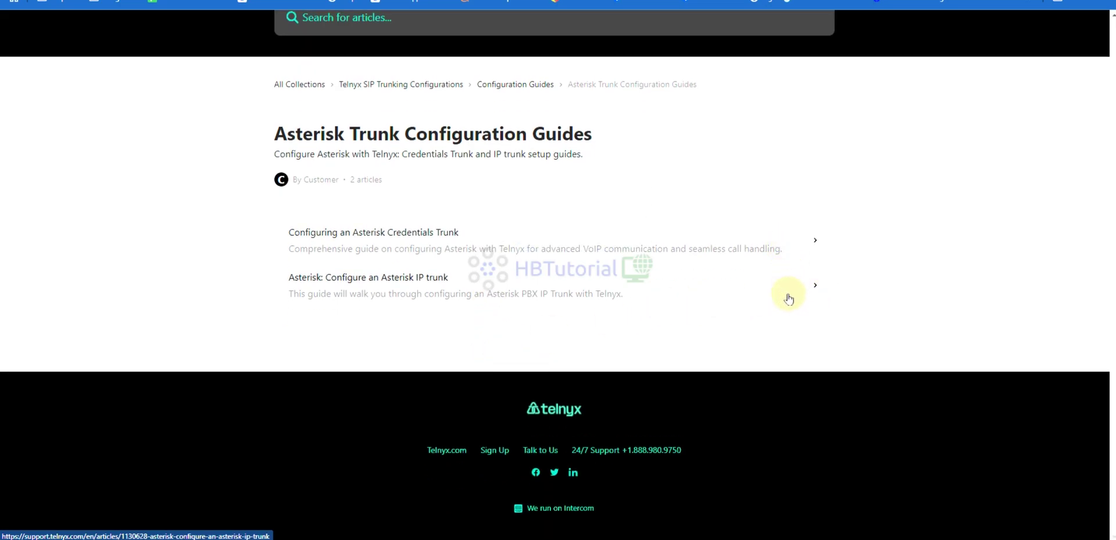
pyautogui.click(819, 289)
pyautogui.scroll(-3, 586, 316)
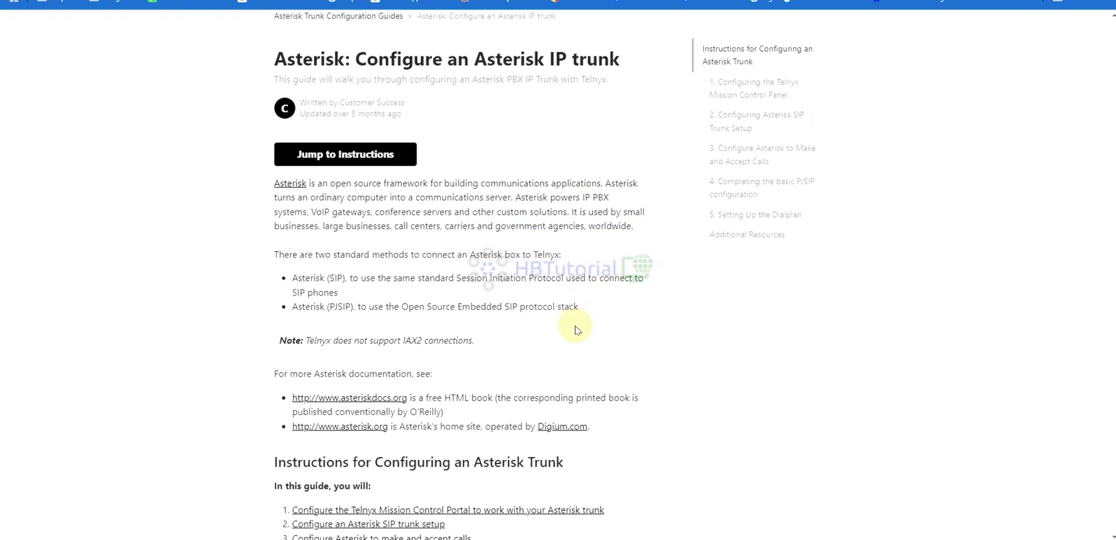
pyautogui.scroll(-5, 577, 330)
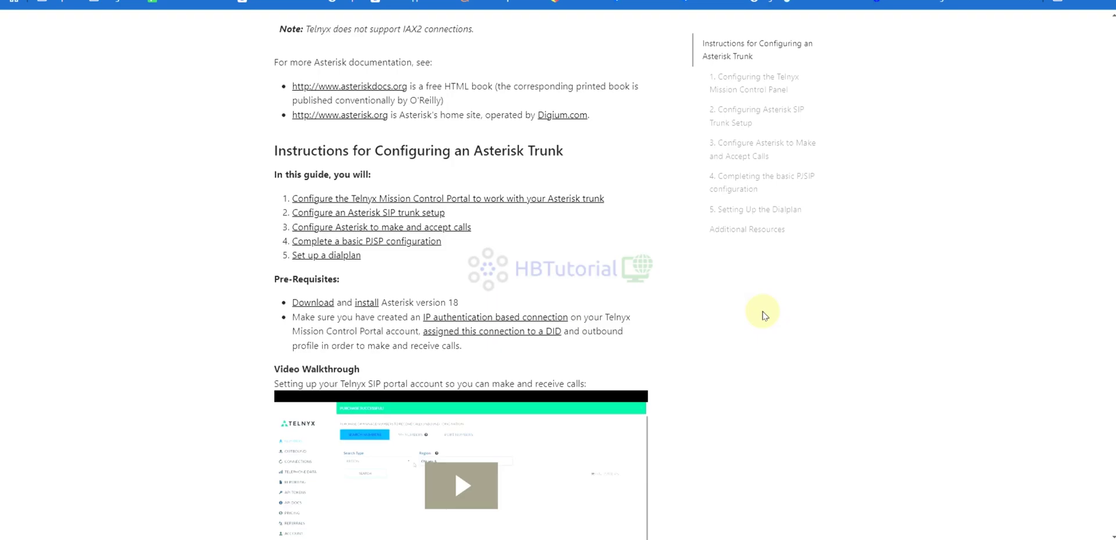
pyautogui.scroll(-10, 763, 315)
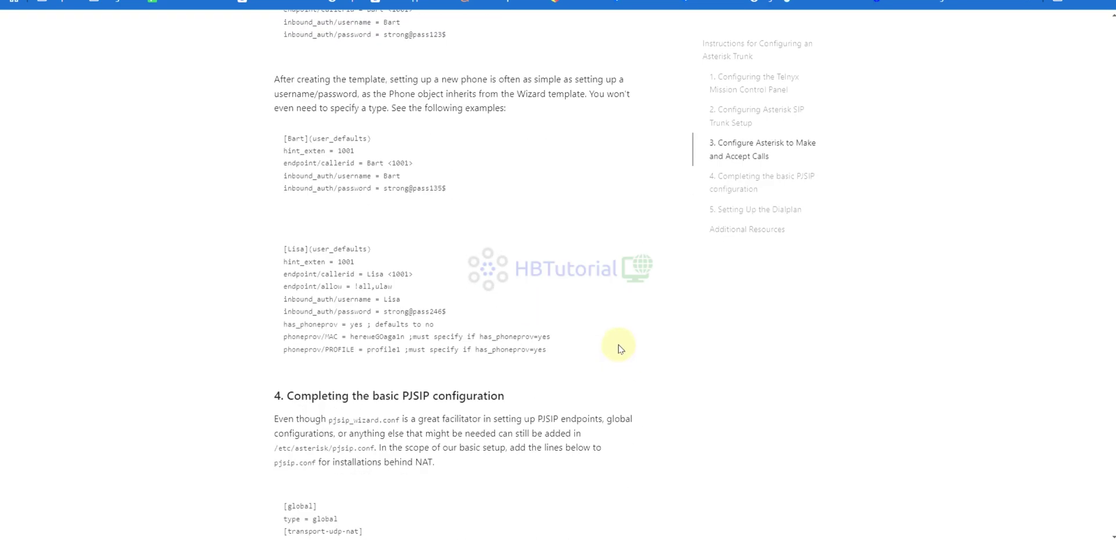
pyautogui.scroll(20, 618, 348)
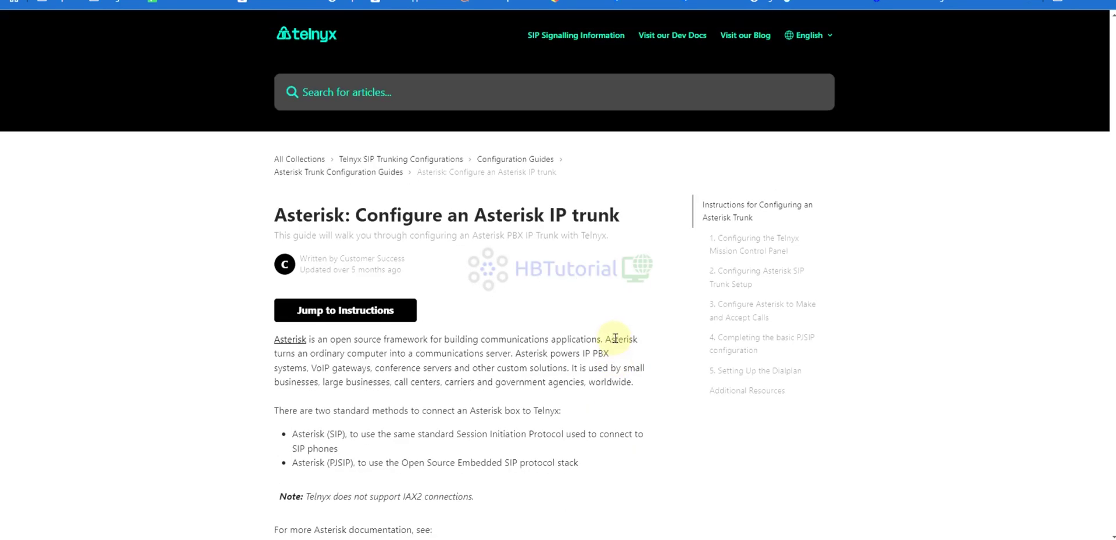
# Search the help articles for 'telnyx signlng ips' and open the What is Telnyx? result.
pyautogui.click(410, 92)
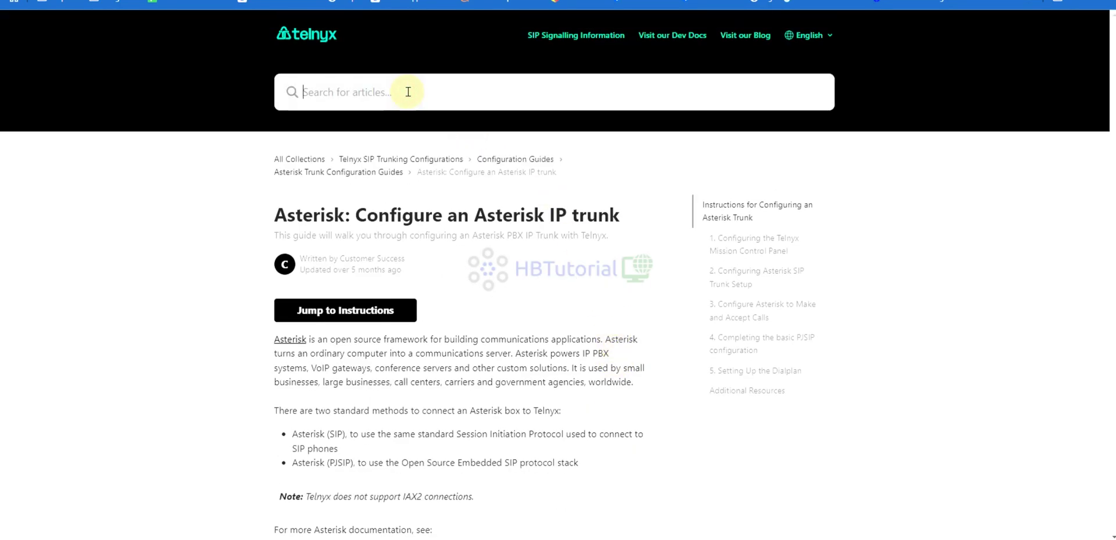
pyautogui.write('telnyx')
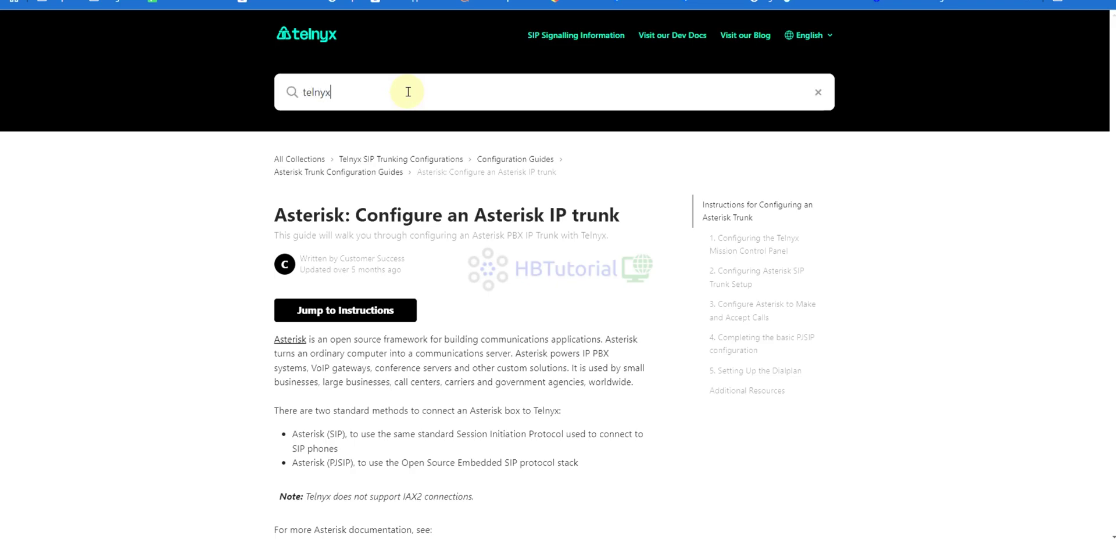
pyautogui.write(' sign')
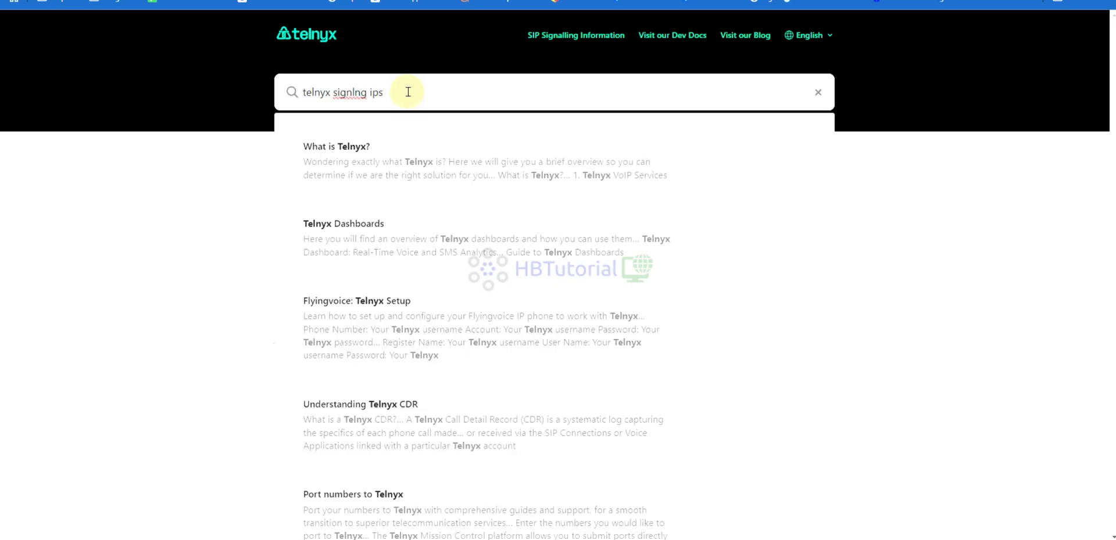
pyautogui.write('lng ips')
pyautogui.press('Return')
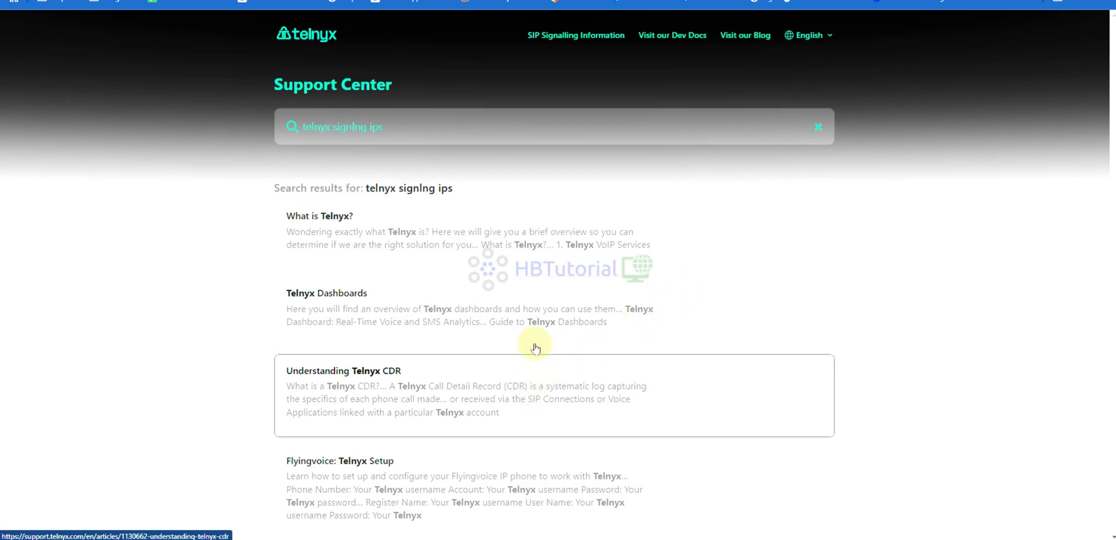
pyautogui.click(461, 247)
pyautogui.scroll(-3, 522, 255)
pyautogui.scroll(-8, 618, 300)
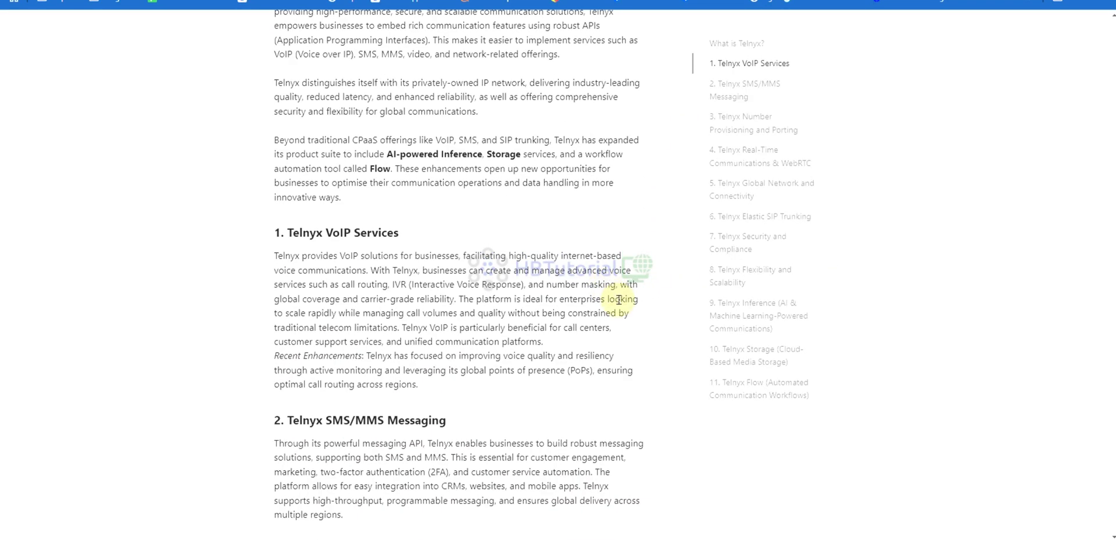
pyautogui.scroll(-20, 618, 300)
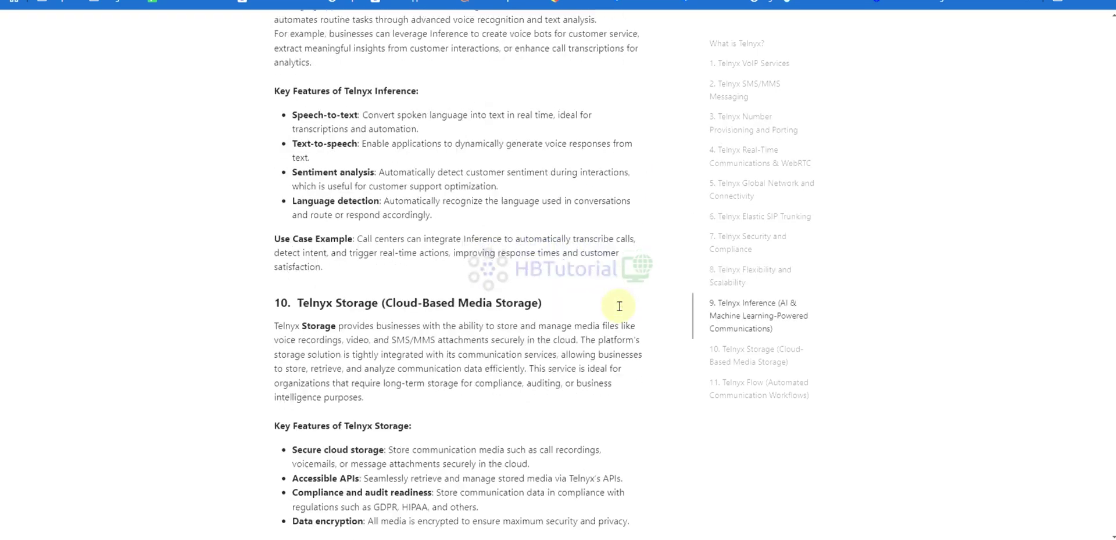
pyautogui.scroll(-15, 634, 314)
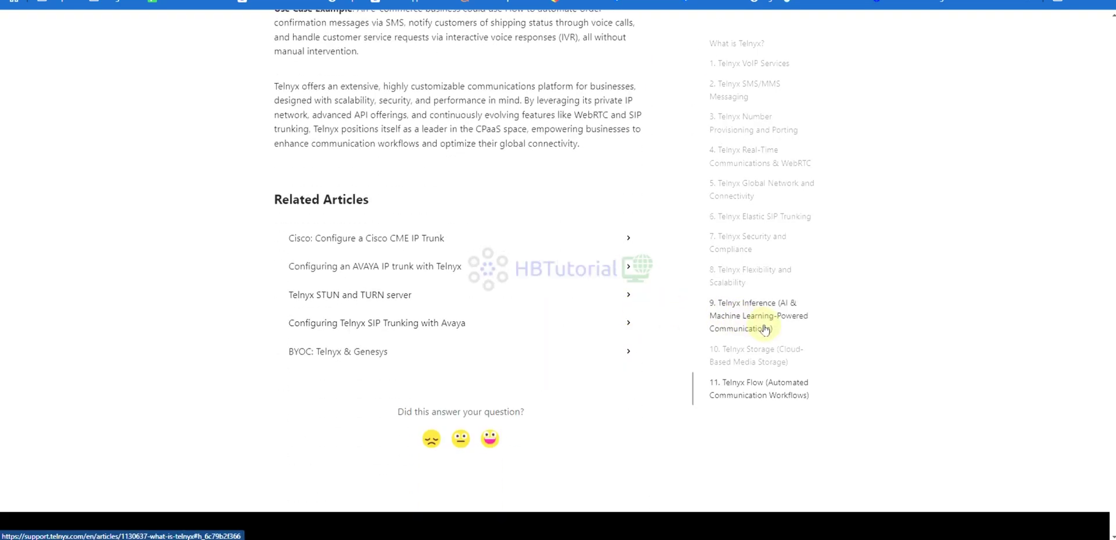
pyautogui.scroll(20, 837, 334)
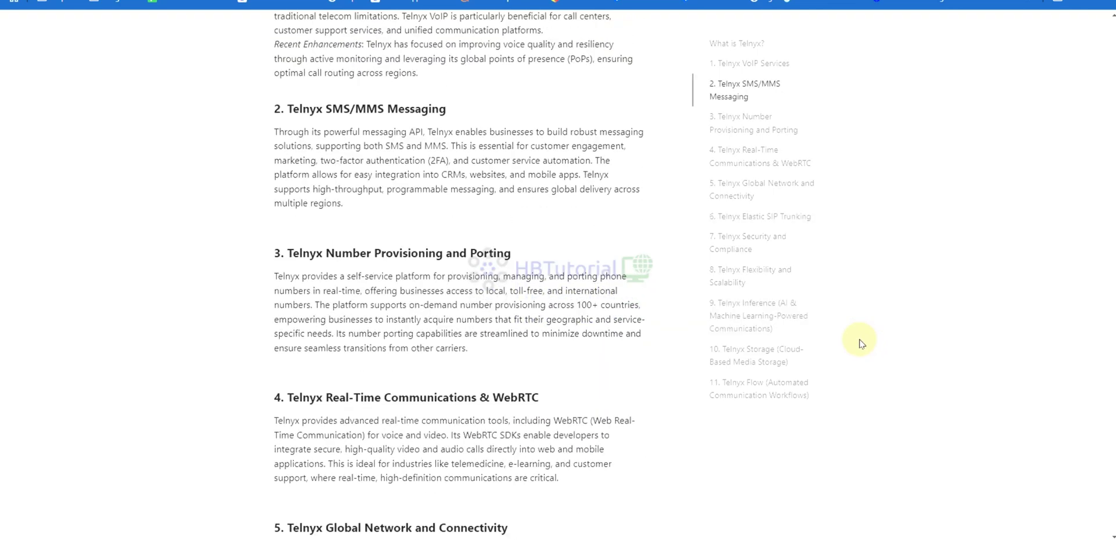
pyautogui.scroll(15, 859, 342)
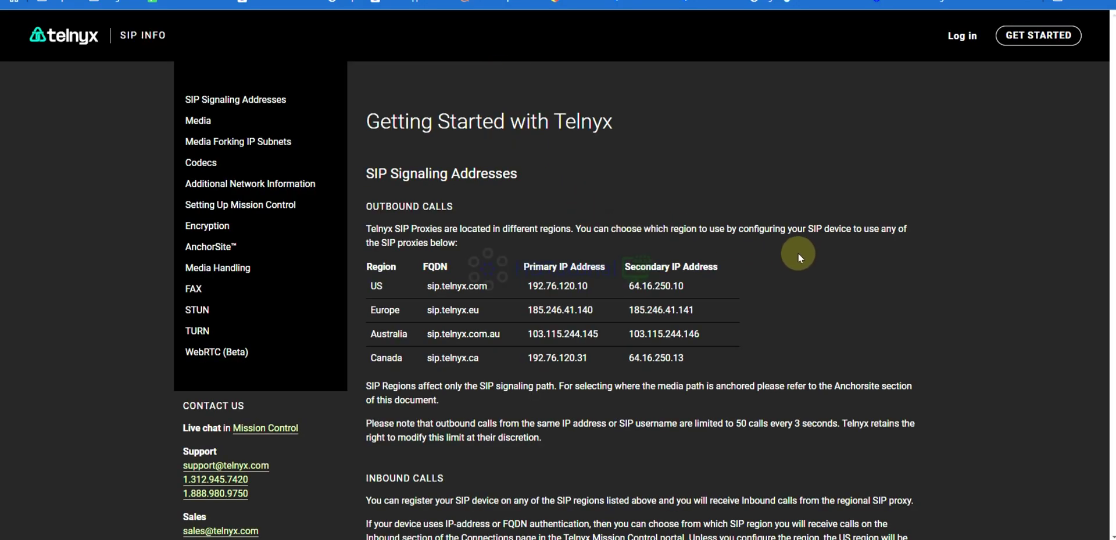
# Locate and select the US proxy IPs 192.76.120.10 and 64.16.250.10 on the SIP Info page.
pyautogui.scroll(-1, 793, 254)
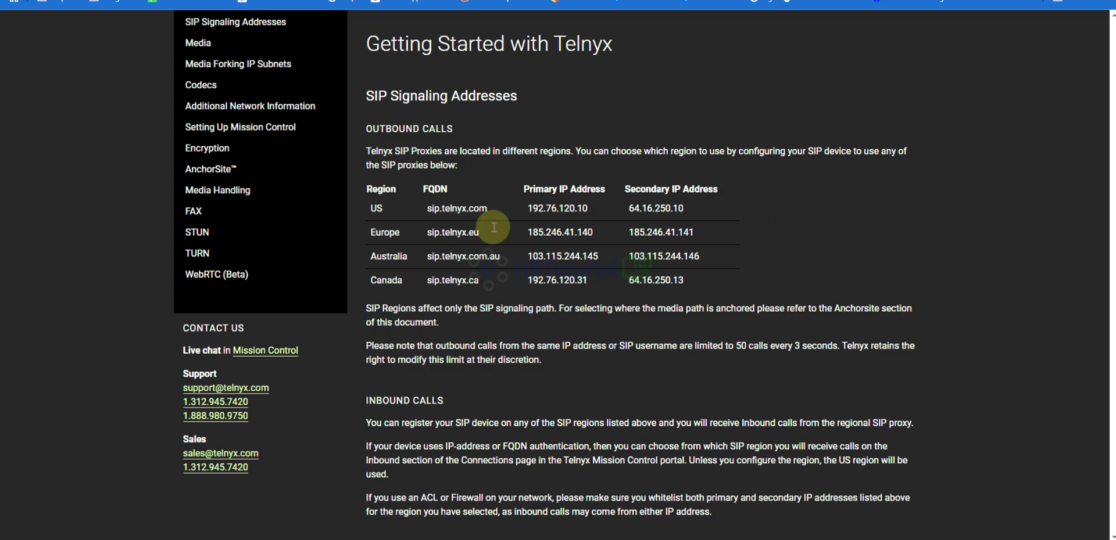
pyautogui.scroll(-2, 520, 284)
pyautogui.moveTo(356, 245); pyautogui.dragTo(626, 323)
pyautogui.scroll(-6, 627, 322)
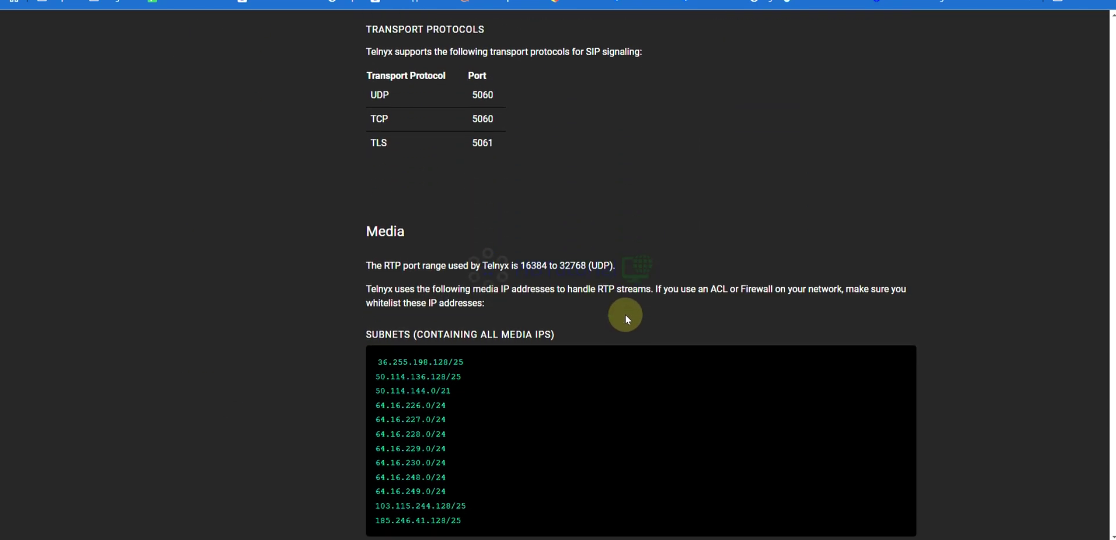
pyautogui.scroll(-3, 624, 316)
pyautogui.scroll(-4, 629, 323)
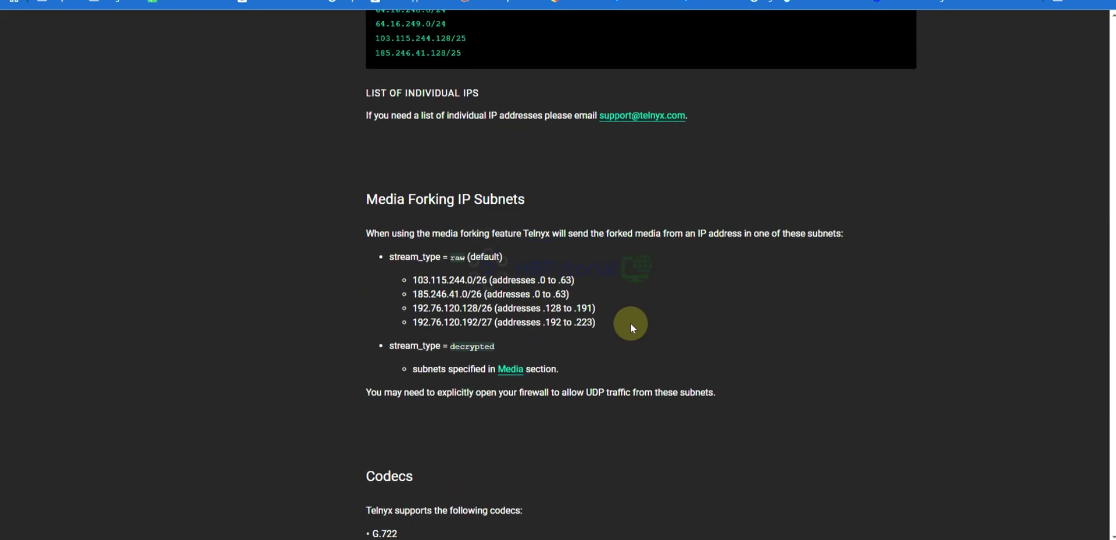
pyautogui.scroll(-5, 630, 325)
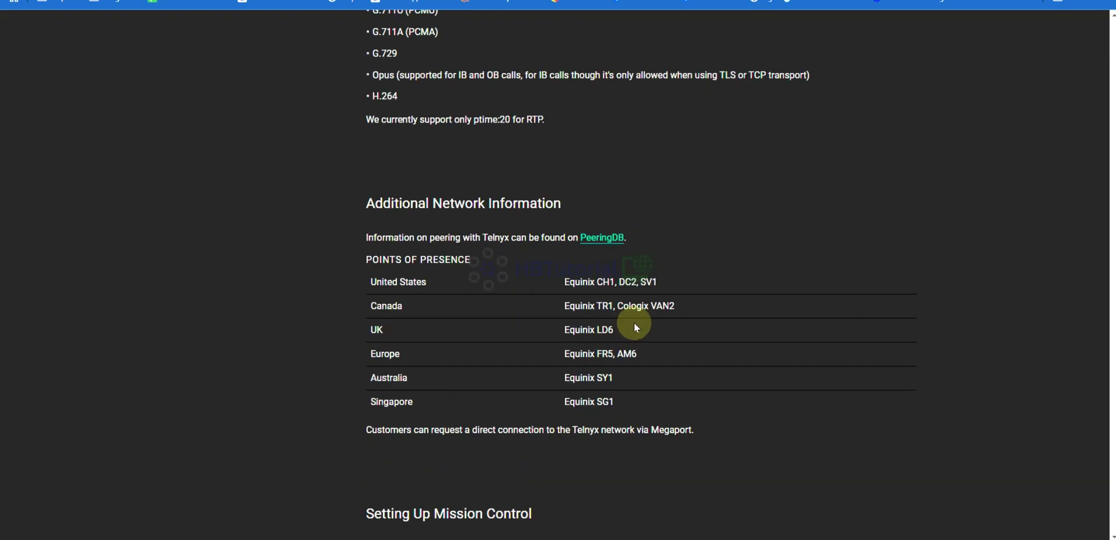
pyautogui.scroll(1, 636, 322)
pyautogui.scroll(6, 635, 322)
pyautogui.scroll(-6, 637, 319)
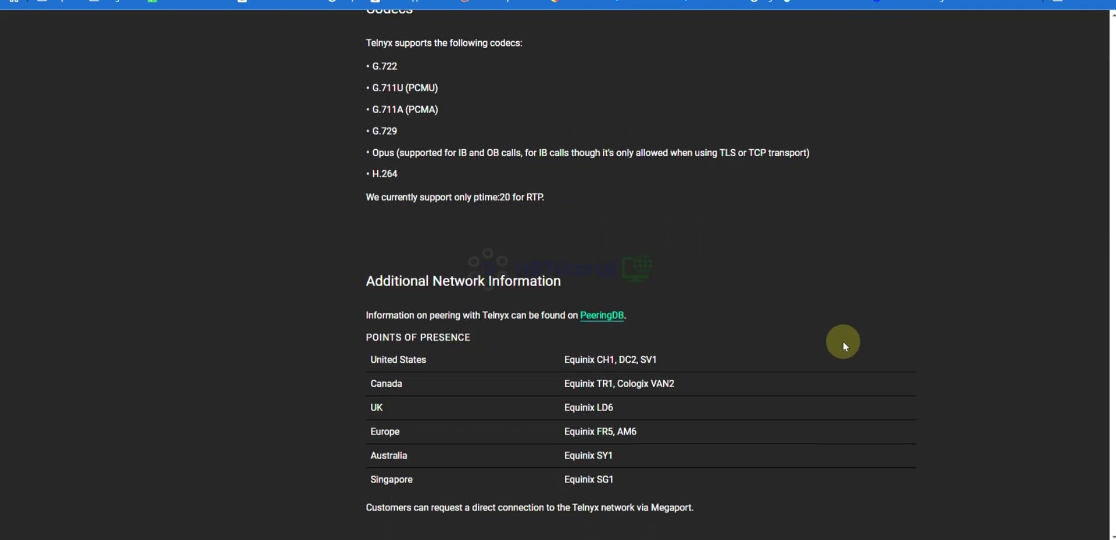
pyautogui.scroll(15, 840, 344)
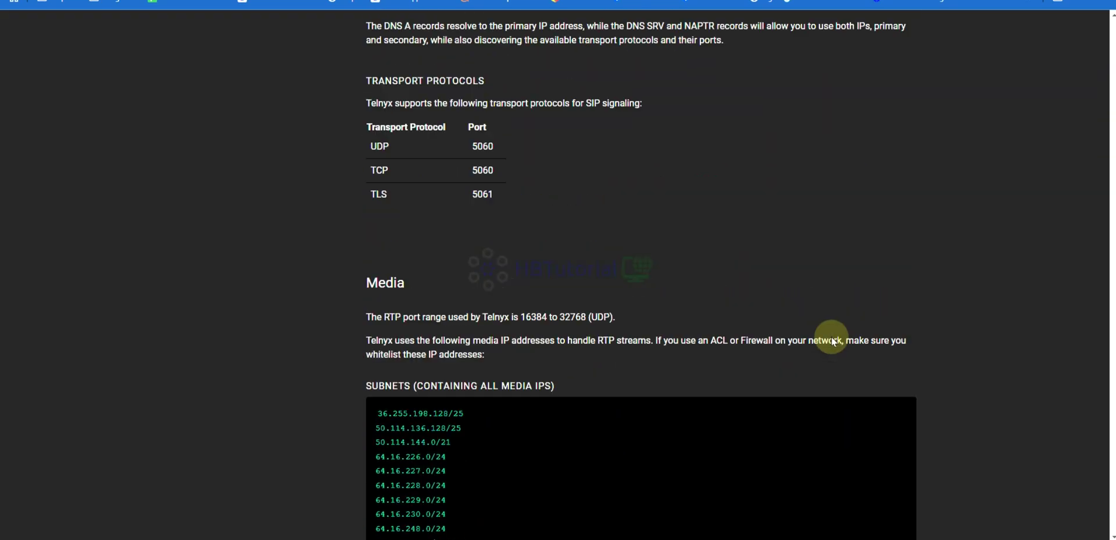
pyautogui.scroll(3, 820, 335)
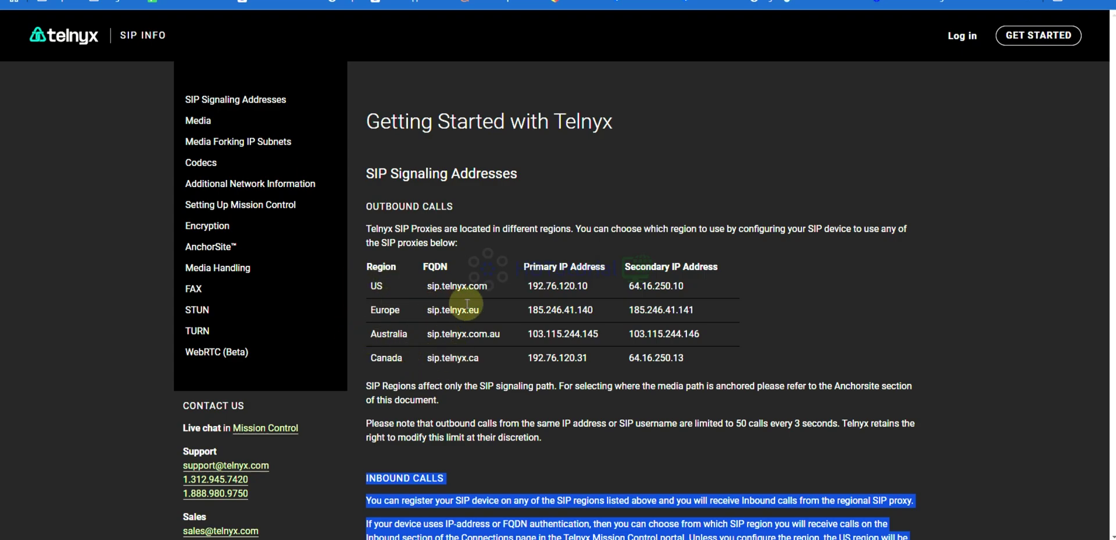
pyautogui.moveTo(600, 287); pyautogui.dragTo(550, 289)
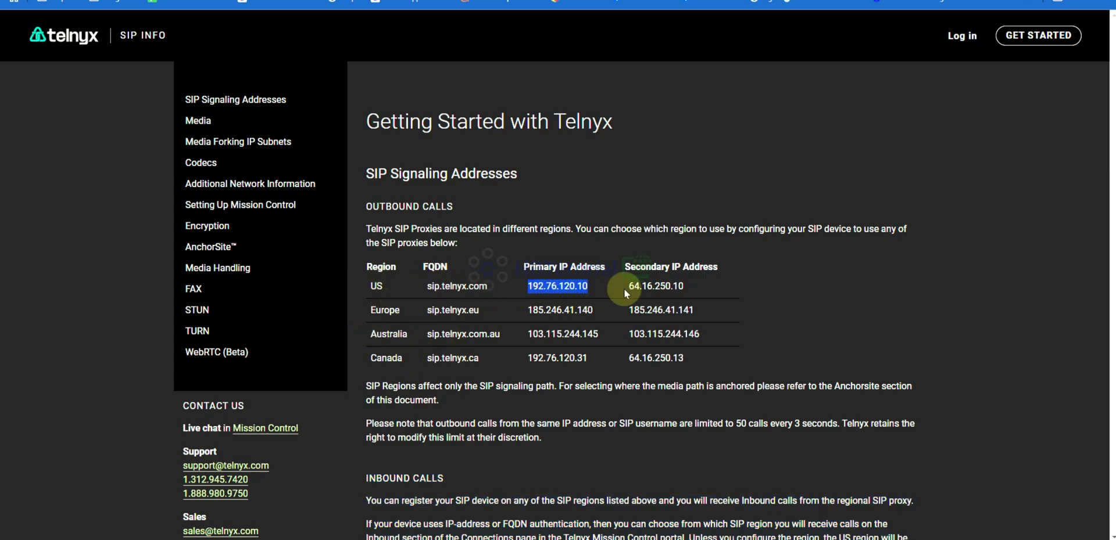
pyautogui.moveTo(710, 286); pyautogui.dragTo(641, 290)
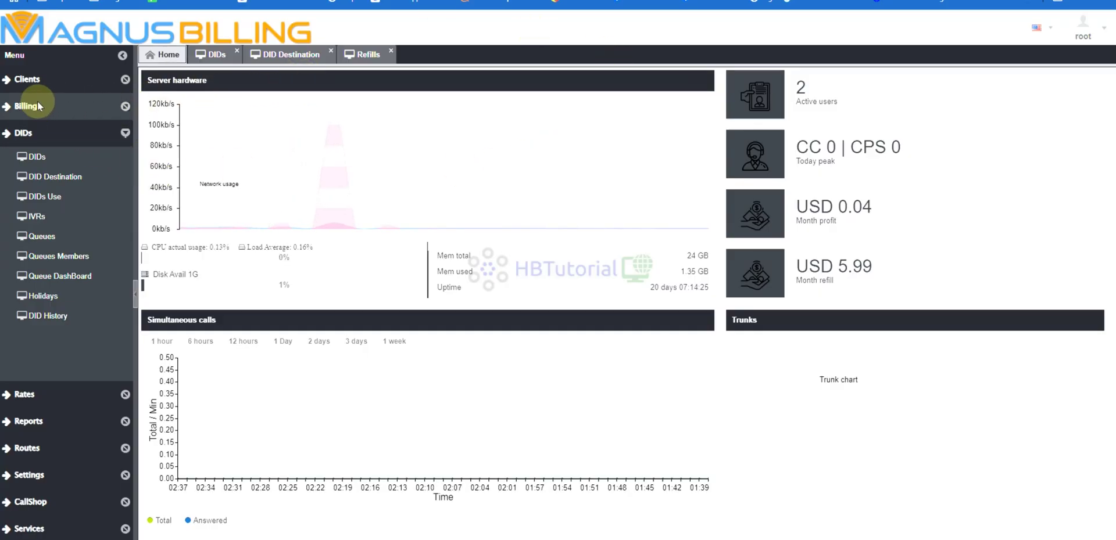
# Switch 3CXPhone's active line to the customer's second SIP account, then show Telnyx My Numbers.
pyautogui.click(30, 80)
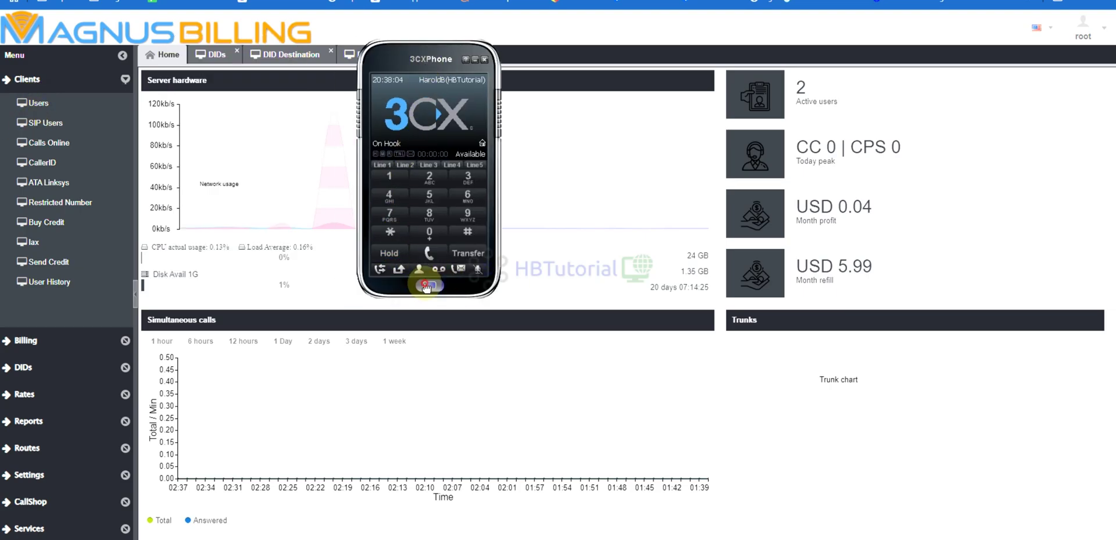
pyautogui.click(429, 285)
pyautogui.click(459, 113)
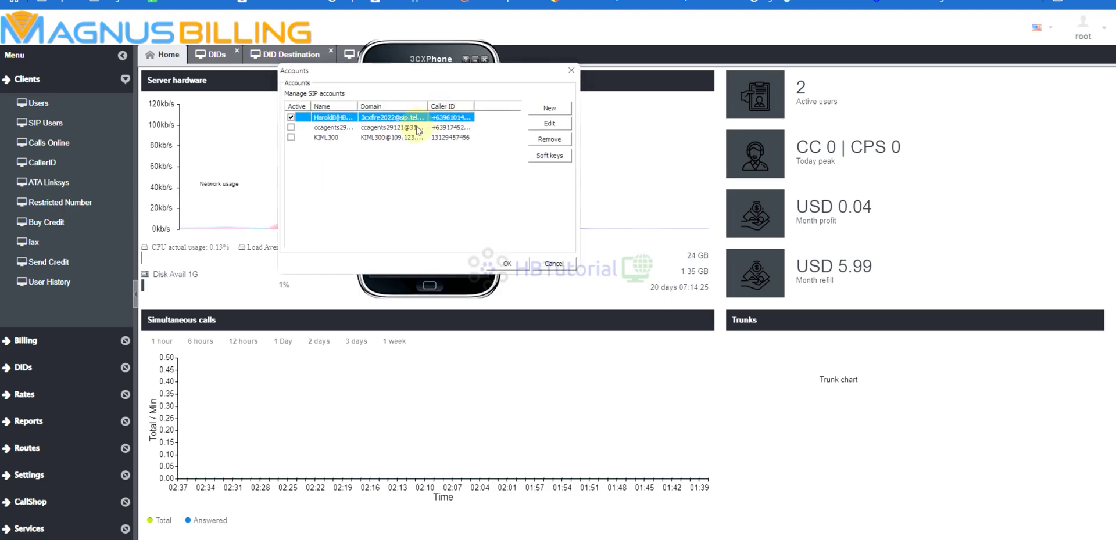
pyautogui.click(290, 127)
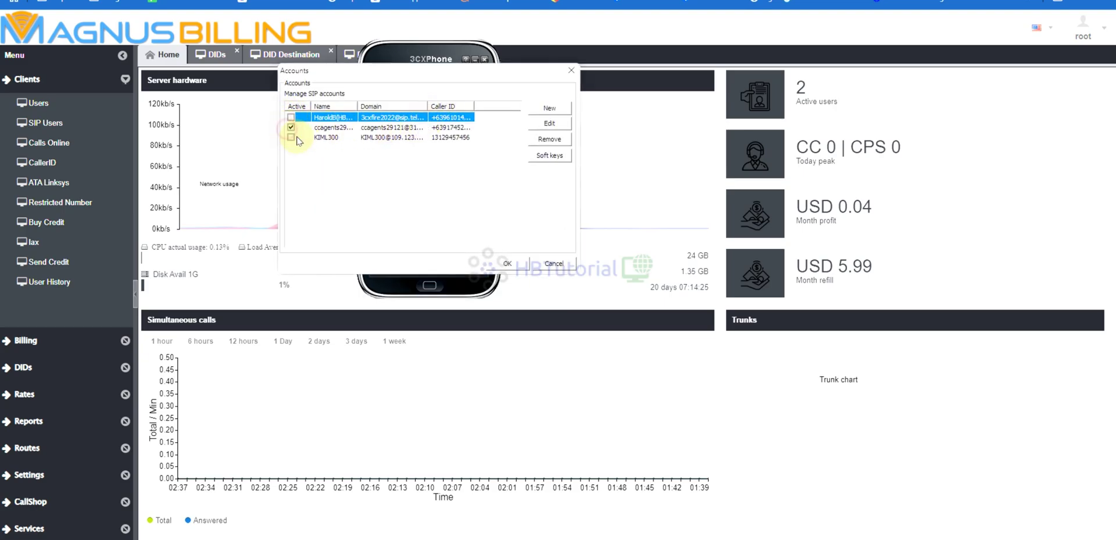
pyautogui.click(510, 265)
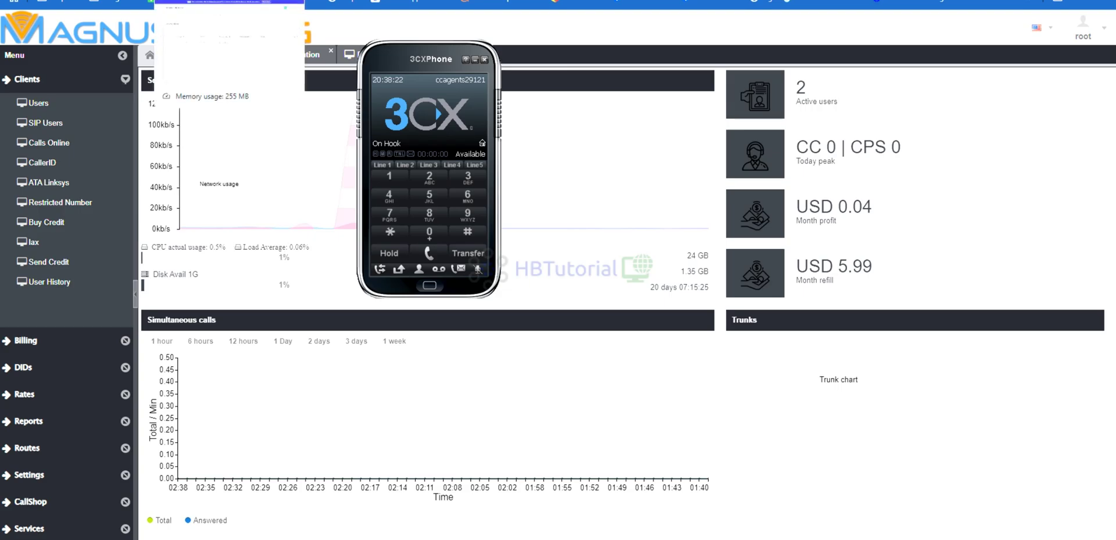
pyautogui.click(299, 271)
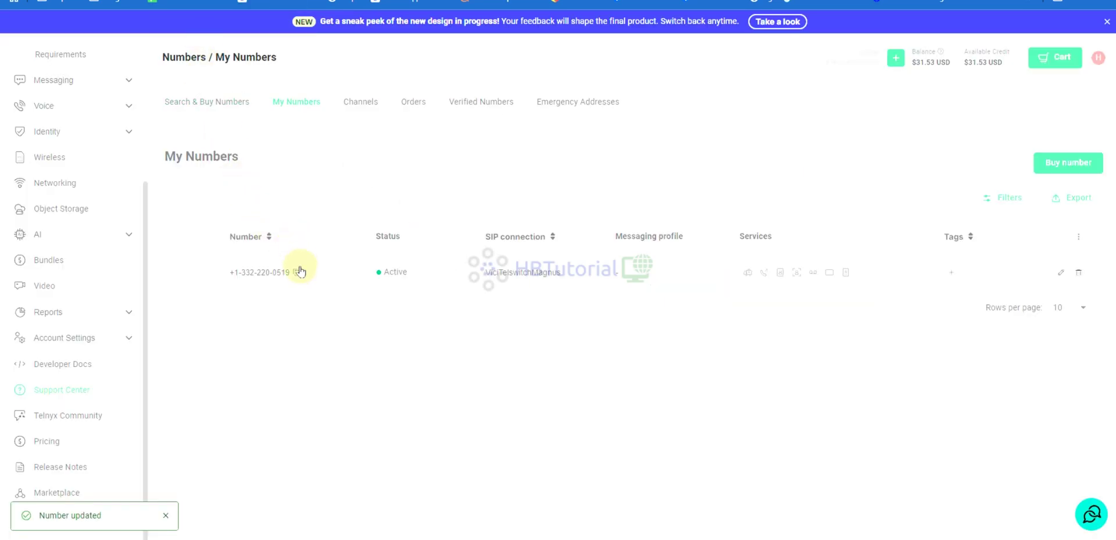
# Copy the account's DID number from Telnyx My Numbers to the clipboard.
pyautogui.click(300, 272)
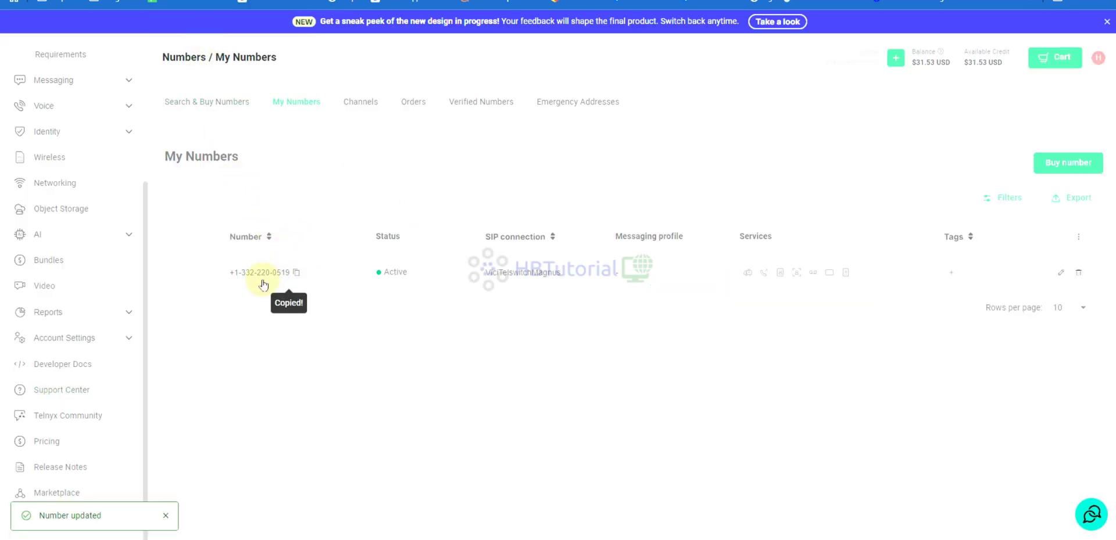
pyautogui.moveTo(288, 278)
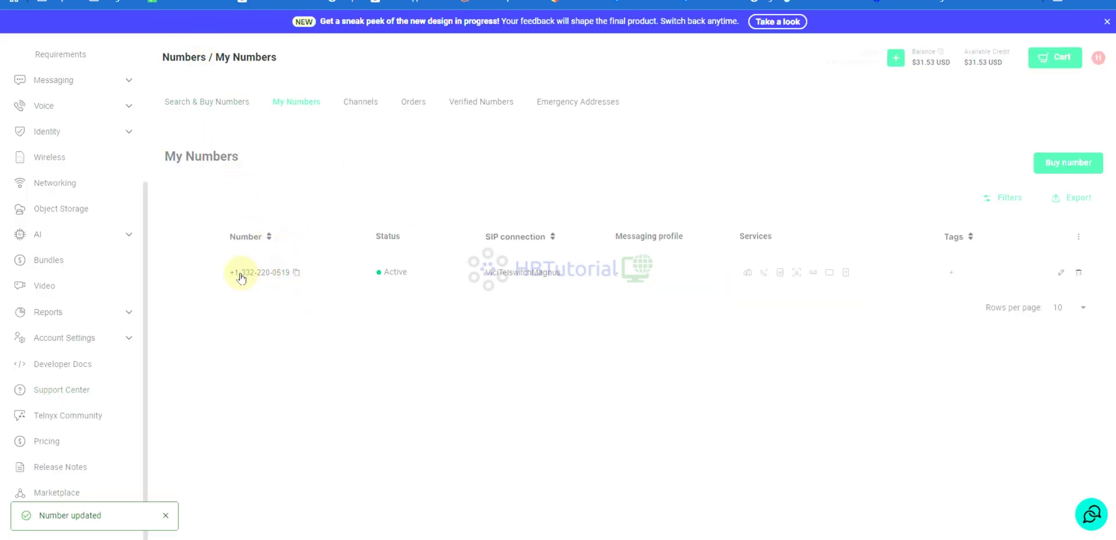
pyautogui.click(296, 274)
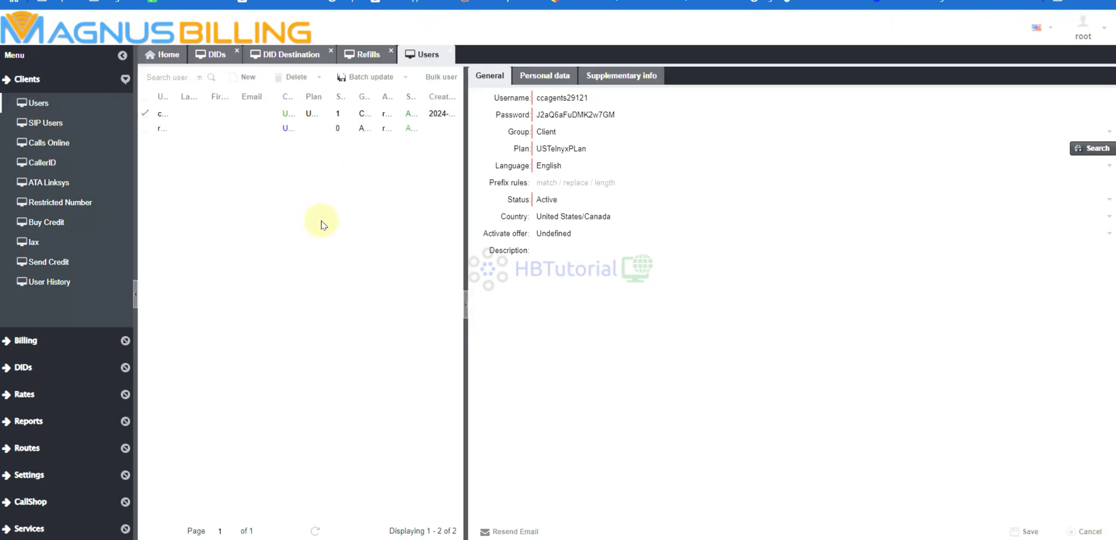
# Refresh the admin DIDs list to confirm the DID's reservation, then switch to the client's billing window.
pyautogui.click(213, 59)
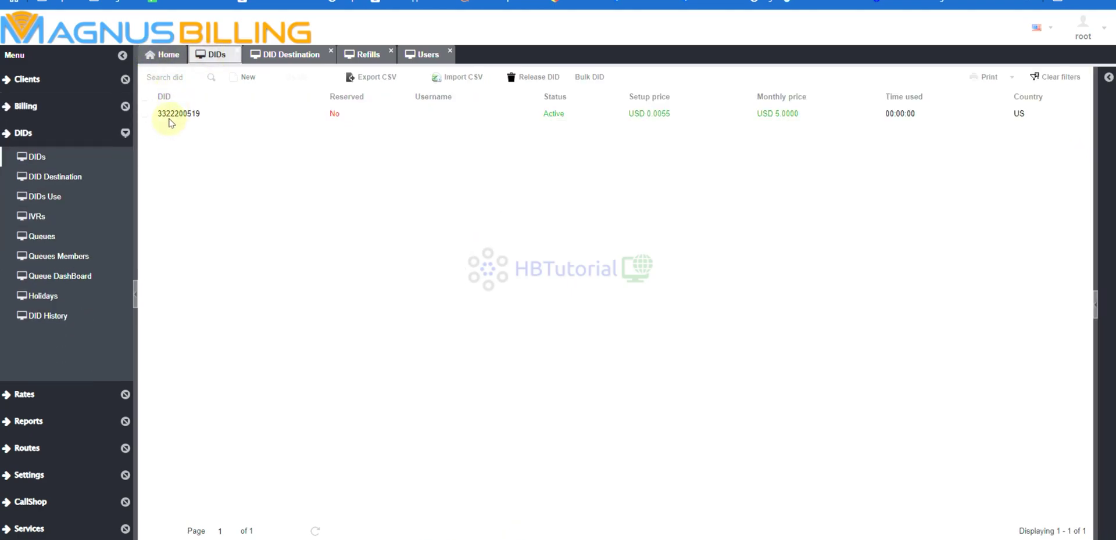
pyautogui.click(316, 529)
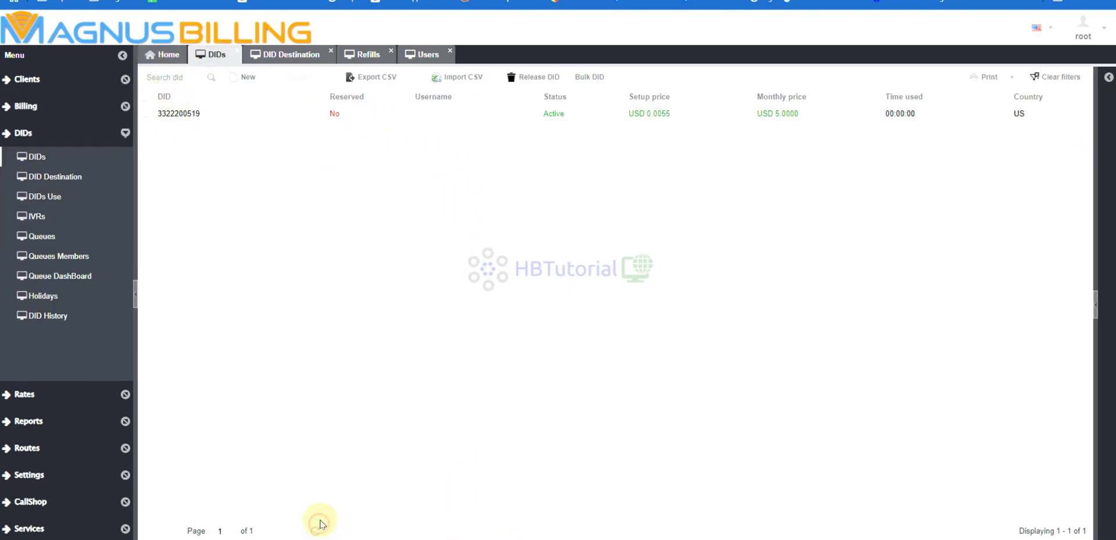
pyautogui.click(317, 528)
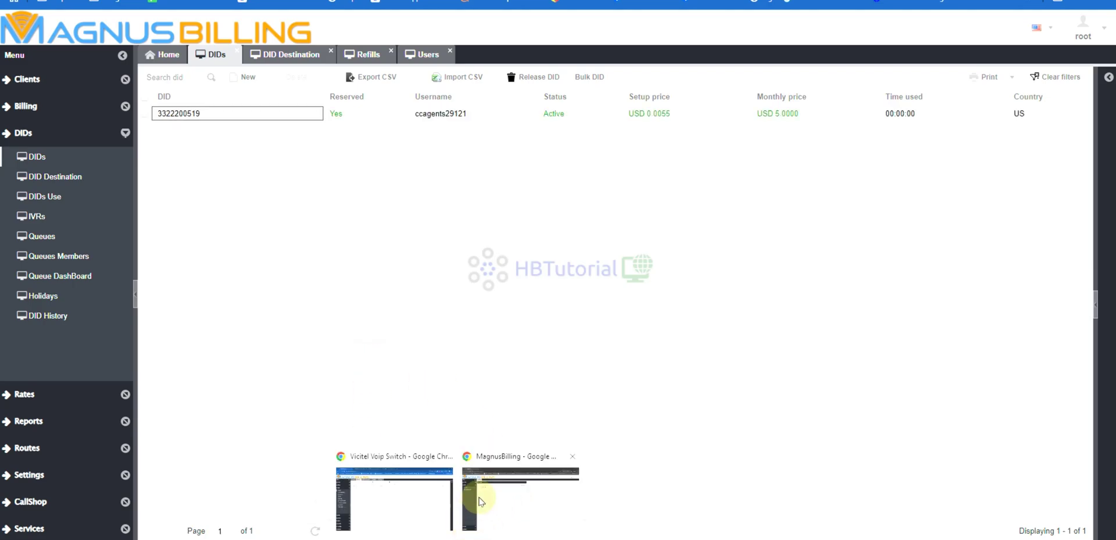
pyautogui.click(480, 502)
# In the client's billing window, expand the rates, DID and account sections of the sidebar.
pyautogui.click(276, 186)
pyautogui.click(273, 105)
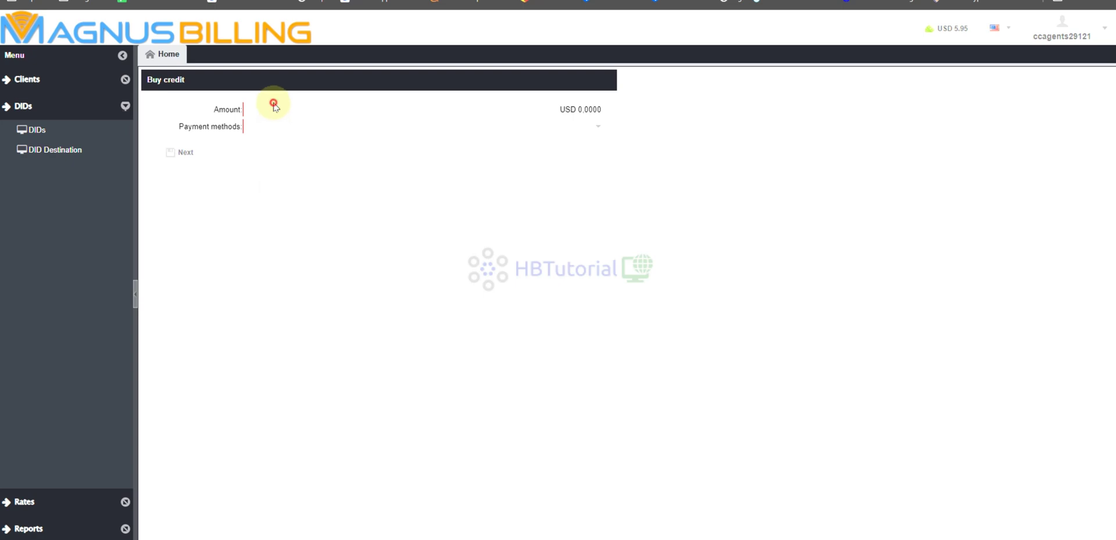
pyautogui.click(253, 125)
pyautogui.click(252, 184)
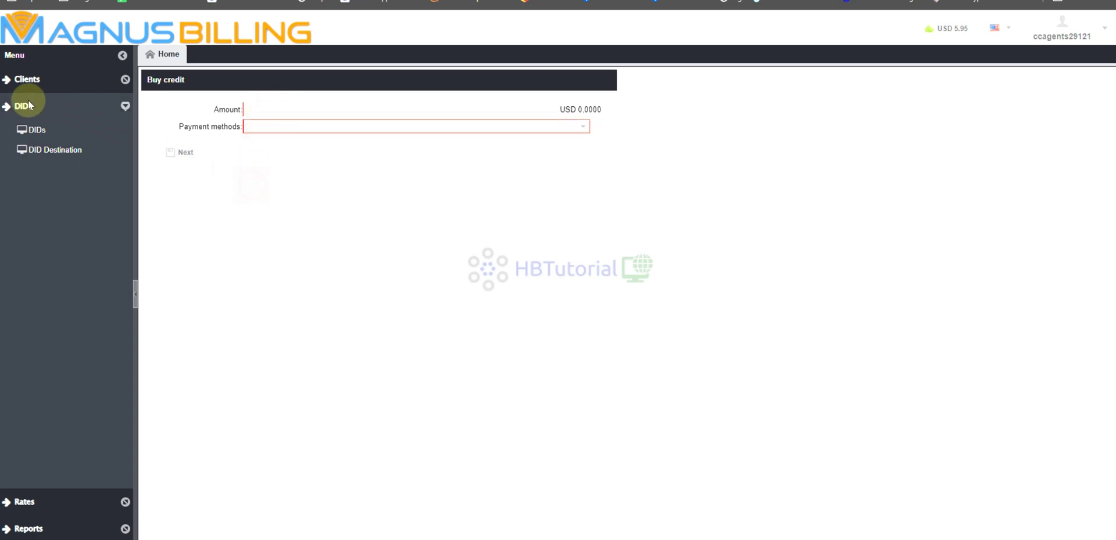
pyautogui.click(40, 500)
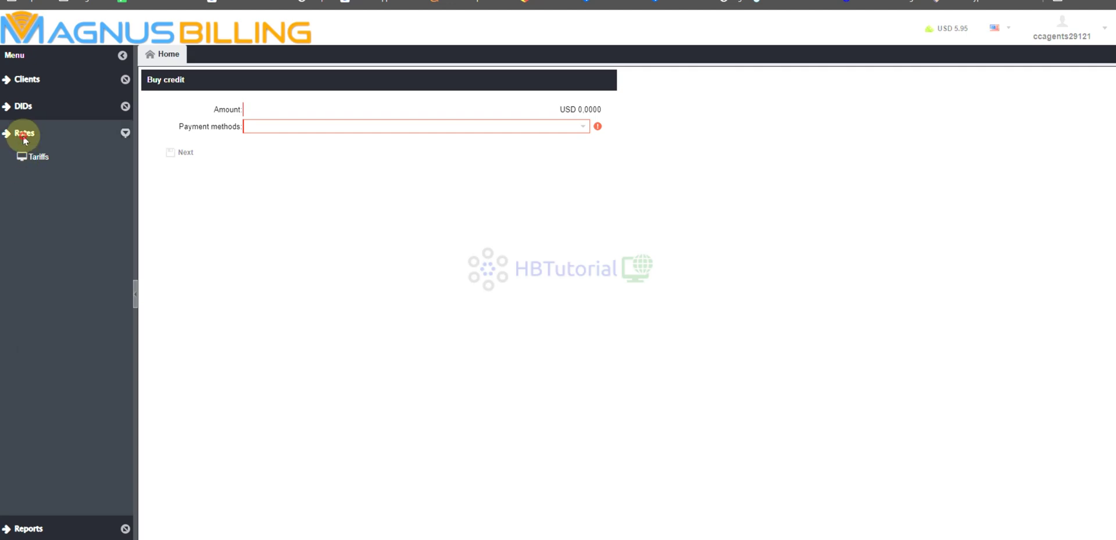
pyautogui.click(26, 134)
pyautogui.click(24, 107)
pyautogui.click(22, 82)
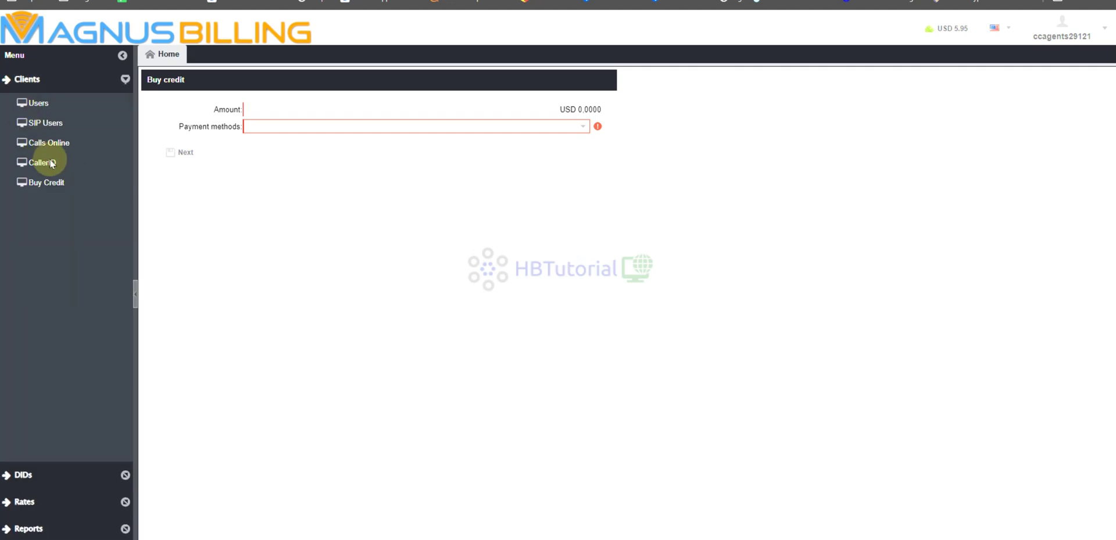
# Confirm the SIP user shows status OK in SIP Users, then go to Calls Online.
pyautogui.click(43, 144)
pyautogui.click(41, 124)
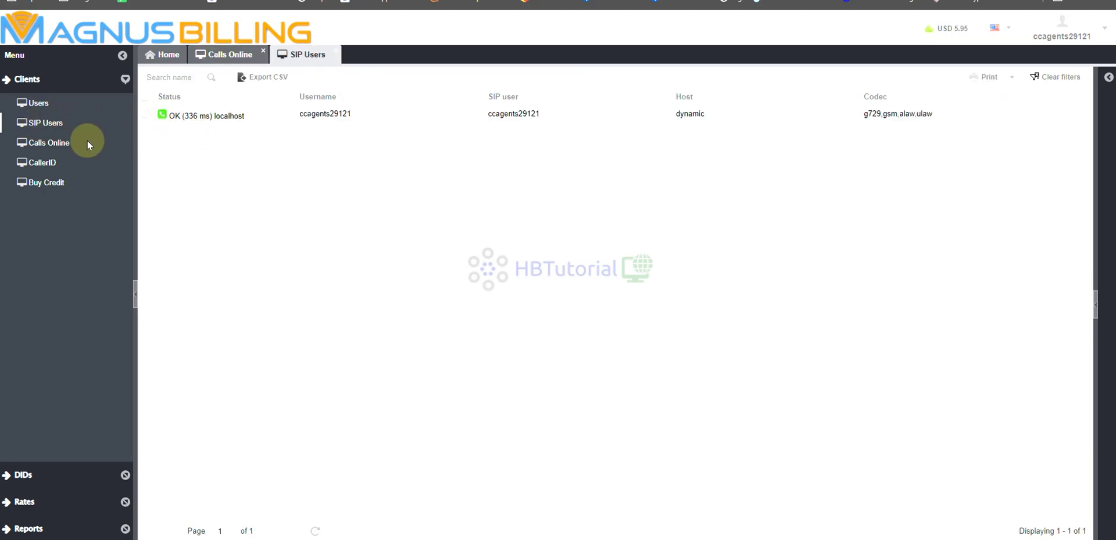
pyautogui.click(49, 142)
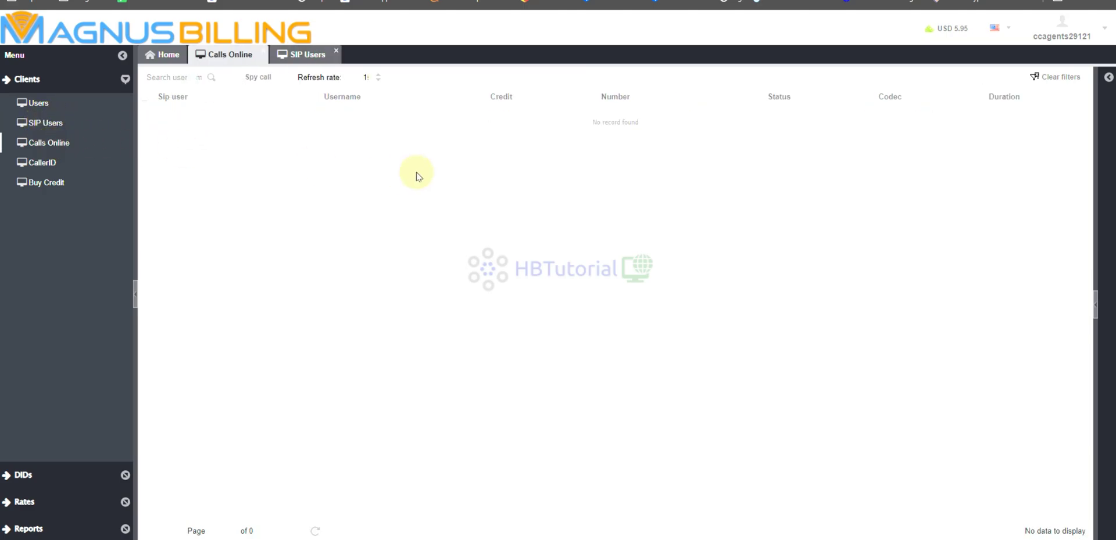
pyautogui.click(378, 79)
# Set the Calls Online refresh rate to 5 and check the DID Destination routes to the SIP user.
pyautogui.click(378, 80)
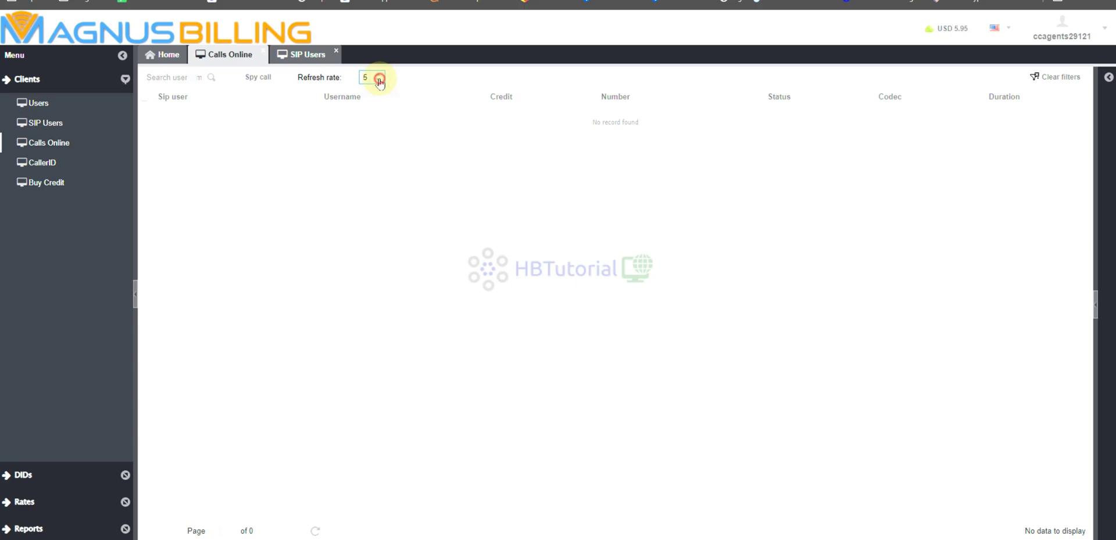
pyautogui.click(36, 478)
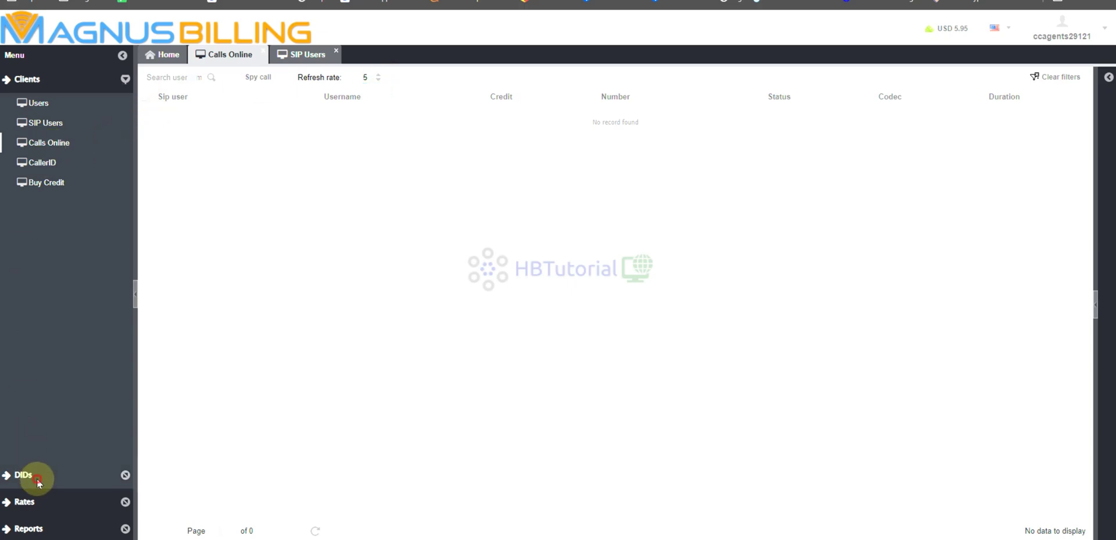
pyautogui.click(53, 150)
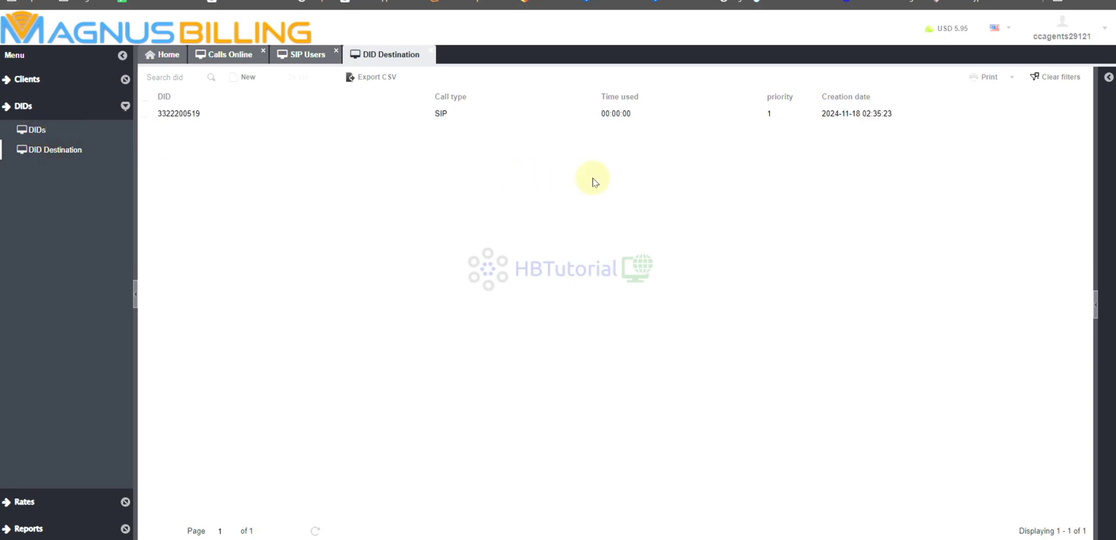
pyautogui.click(812, 111)
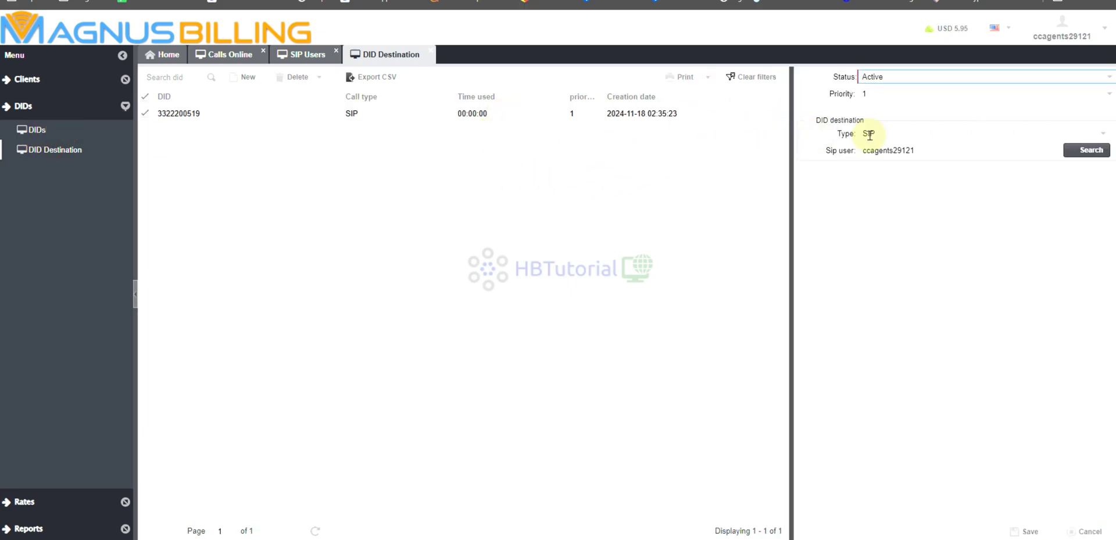
# Copy the DID number from the client's DID details, then return to Calls Online.
pyautogui.click(56, 130)
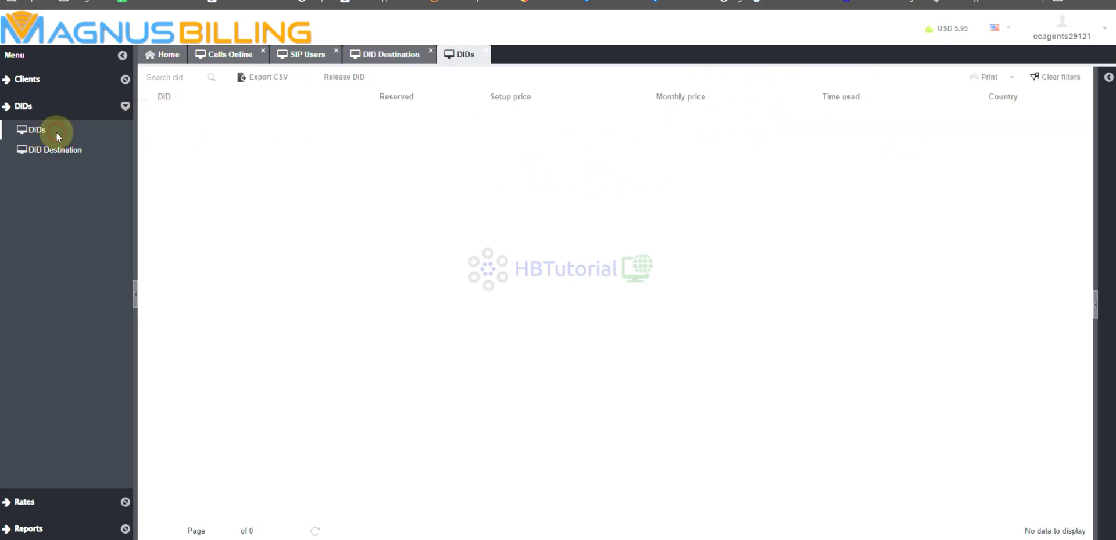
pyautogui.click(179, 113)
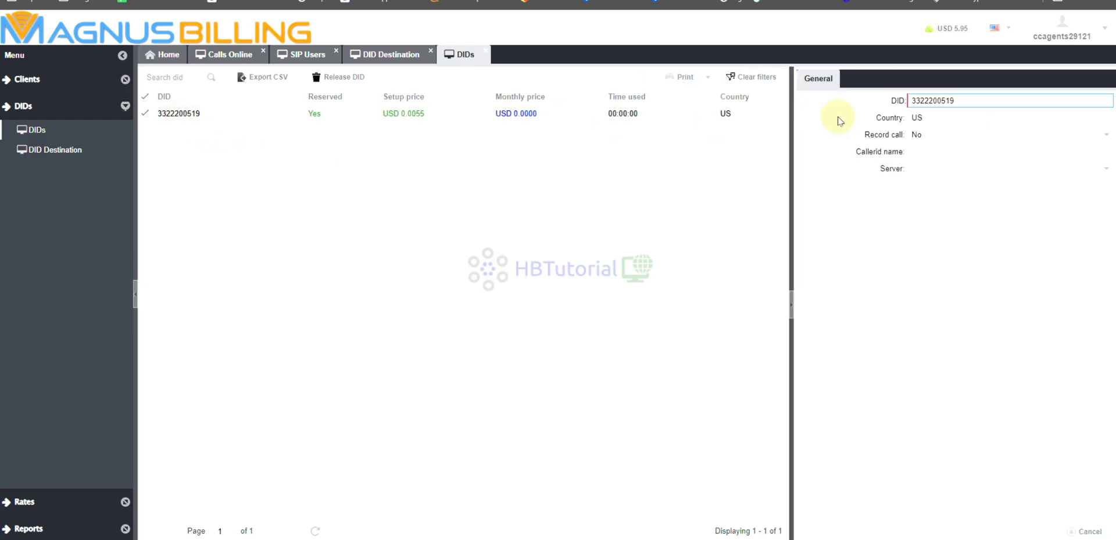
pyautogui.moveTo(967, 102); pyautogui.dragTo(918, 110)
pyautogui.doubleClick(946, 100)
pyautogui.rightClick(947, 101)
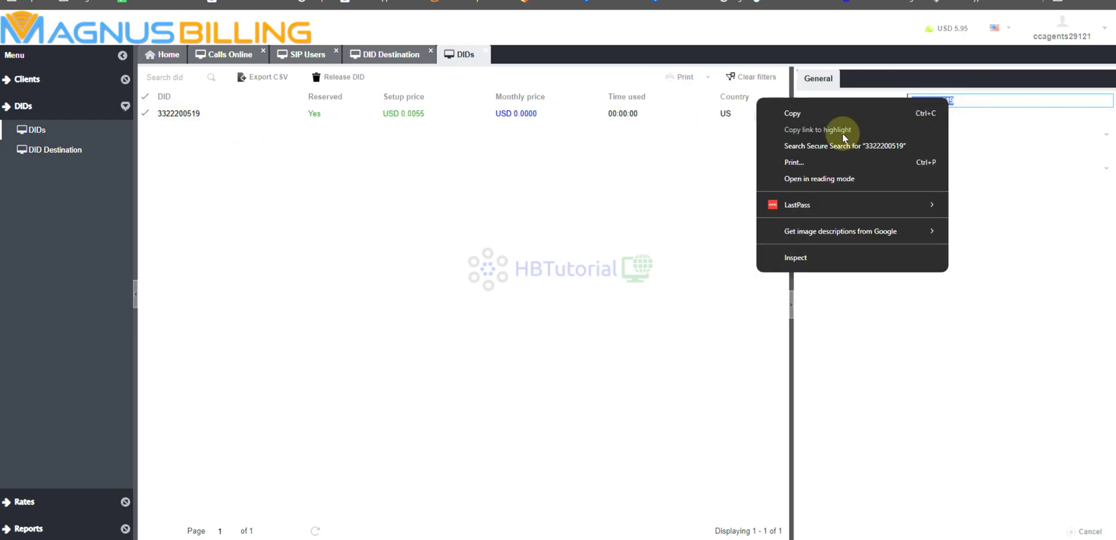
pyautogui.click(789, 111)
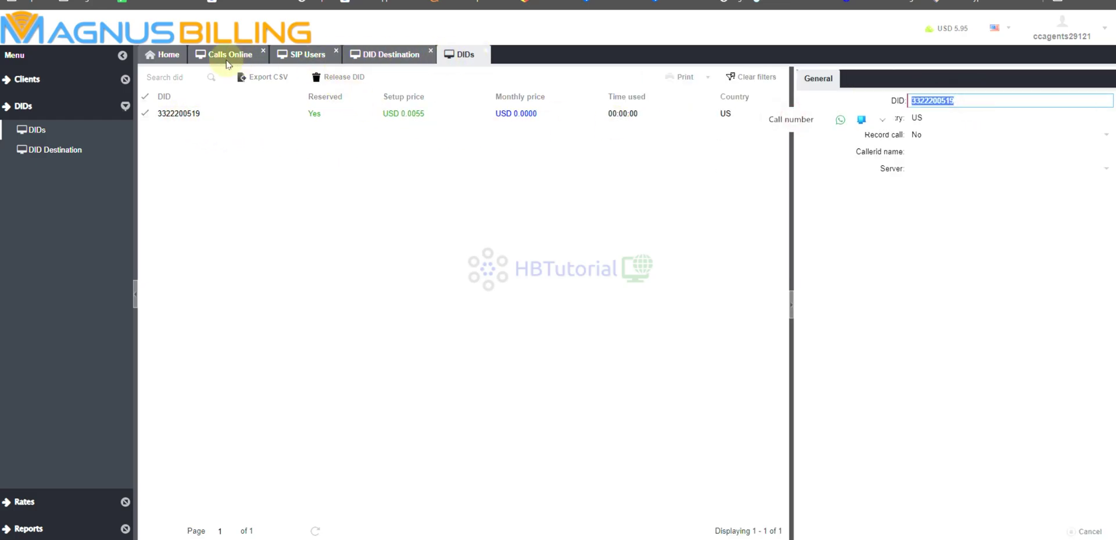
pyautogui.click(224, 54)
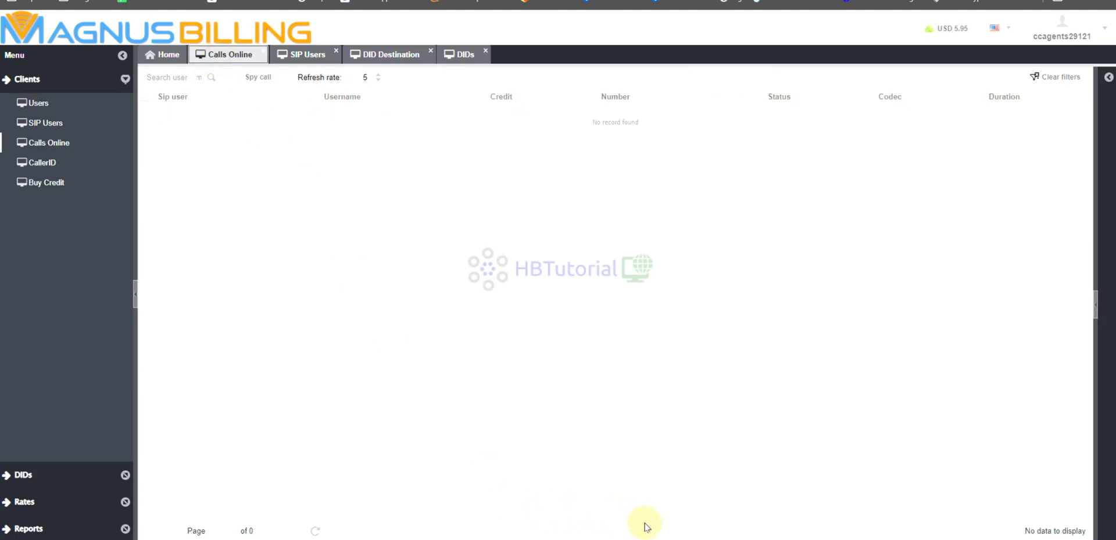
# Bring up the Asterisk console showing the inbound Telnyx call playing 'prepaid-enter-pin-number.gsm'.
pyautogui.hotkey('alt', 'Tab')
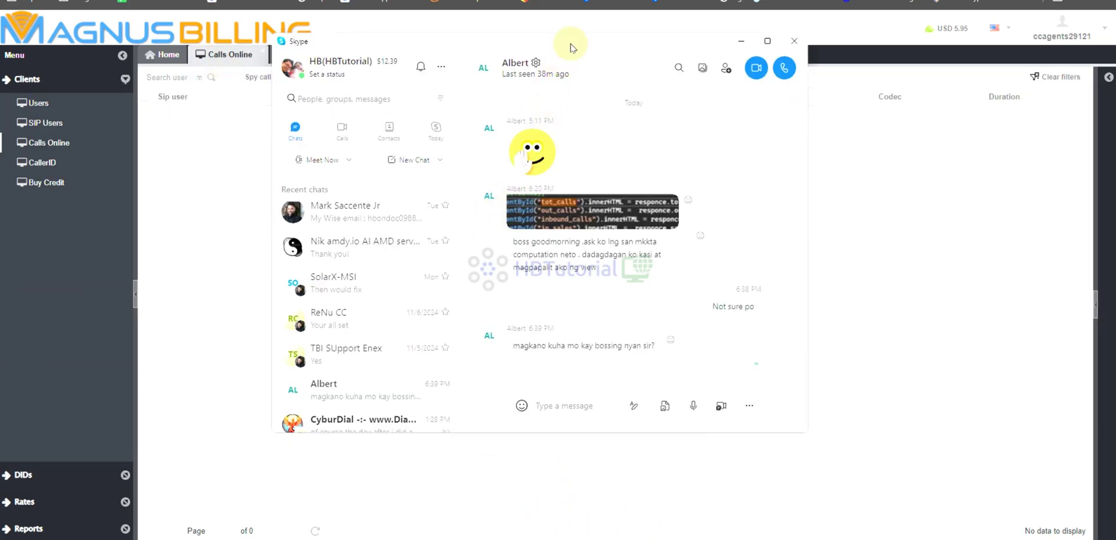
pyautogui.click(498, 36)
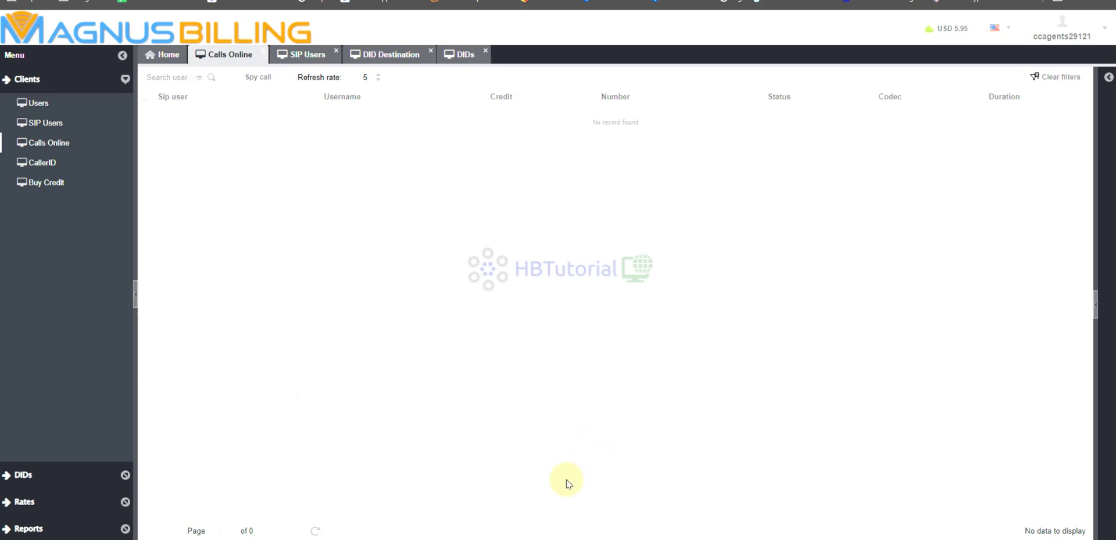
pyautogui.hotkey('alt', 'Tab')
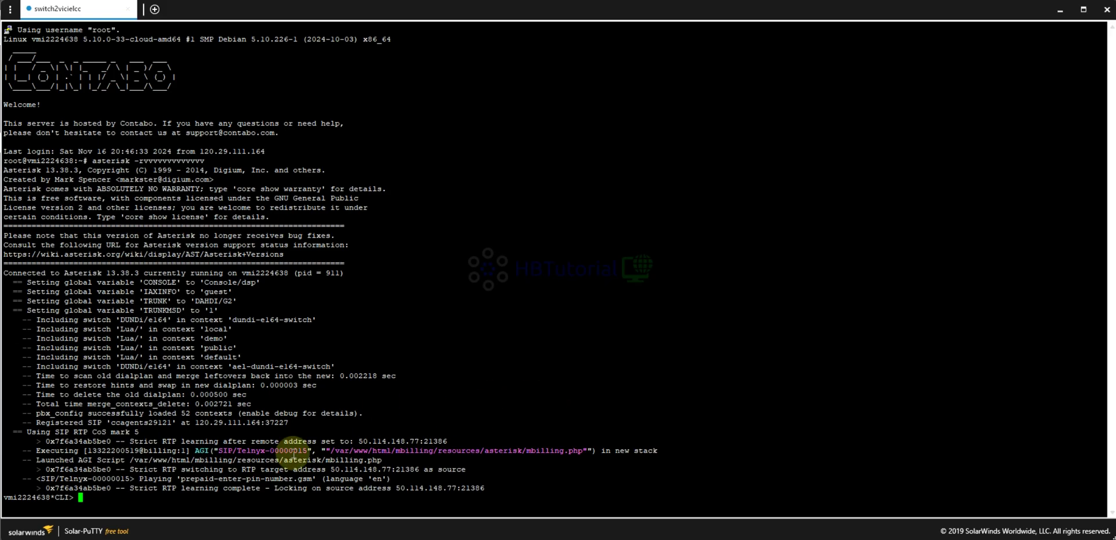
# Highlight the prepaid-enter-pin-number lines in the Asterisk log, then clear the selection.
pyautogui.moveTo(135, 460); pyautogui.dragTo(591, 481)
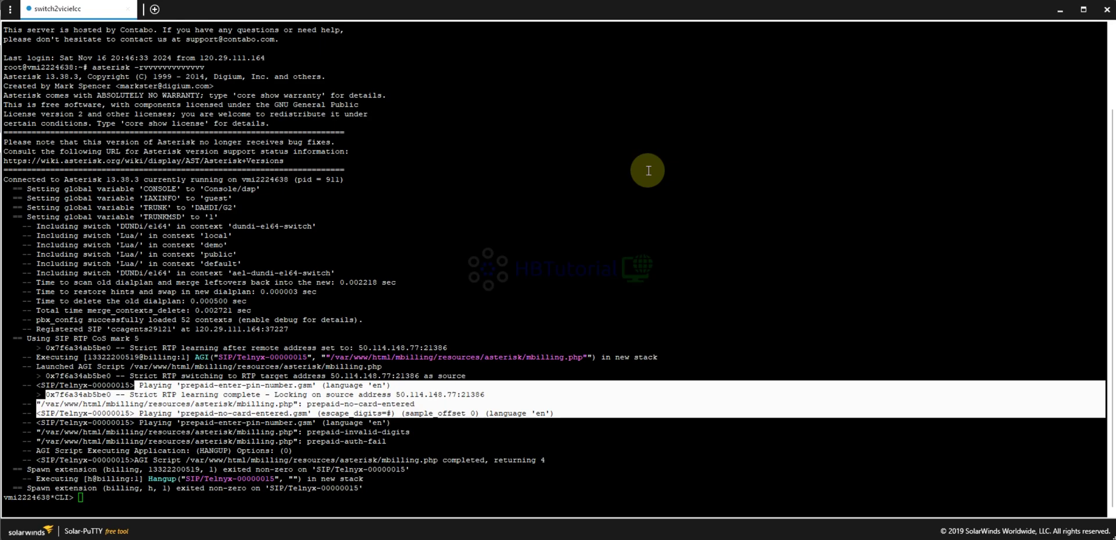
pyautogui.click(307, 175)
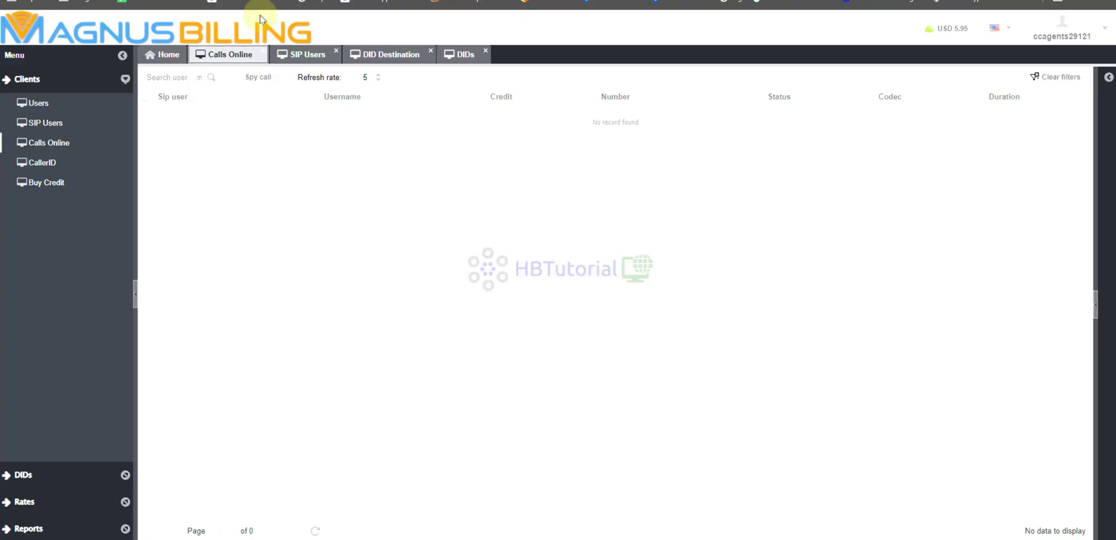
pyautogui.click(223, 61)
pyautogui.click(465, 58)
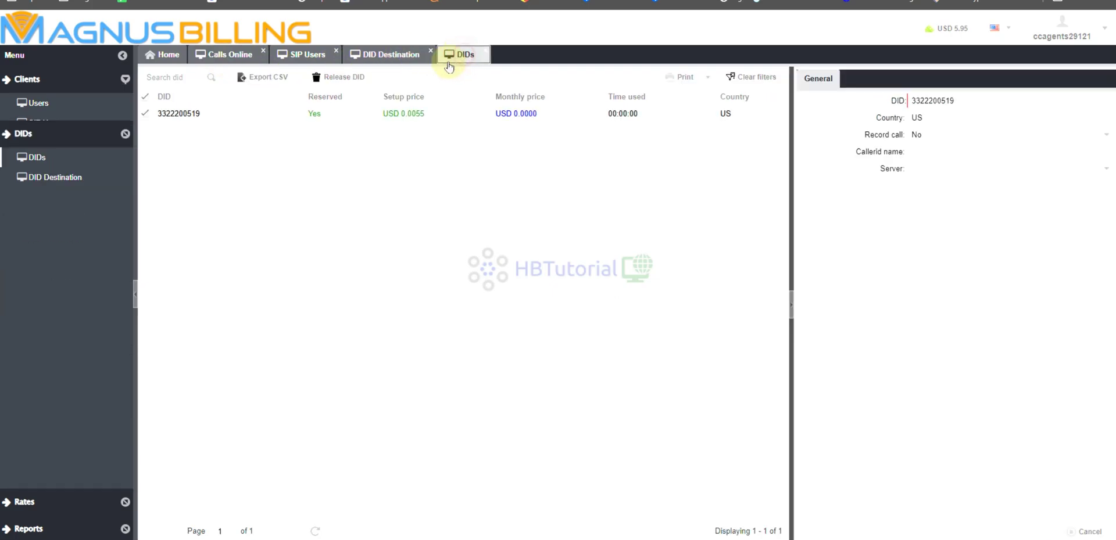
pyautogui.moveTo(967, 102); pyautogui.dragTo(909, 101)
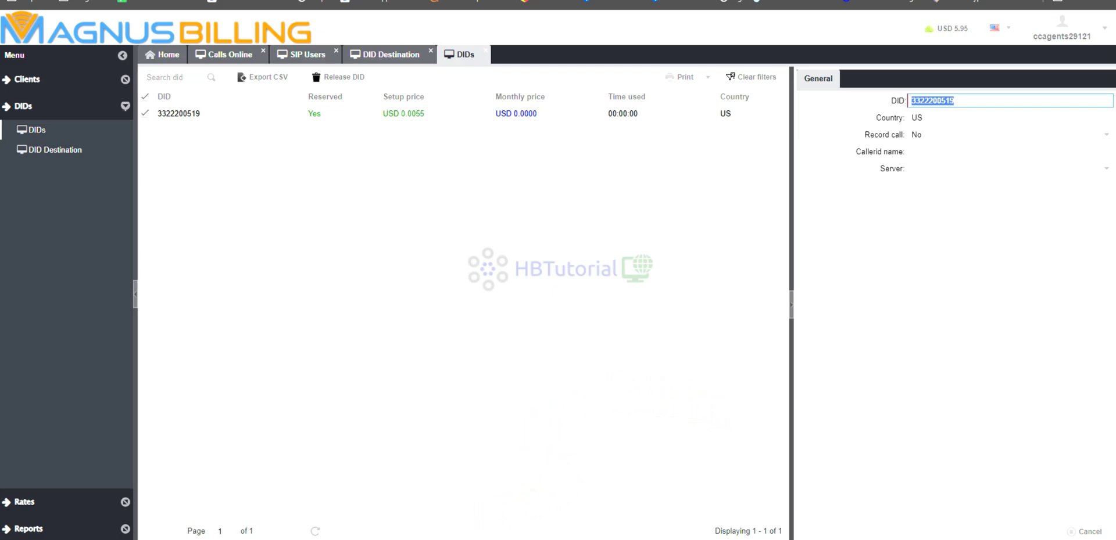
pyautogui.hotkey('alt', 'Tab')
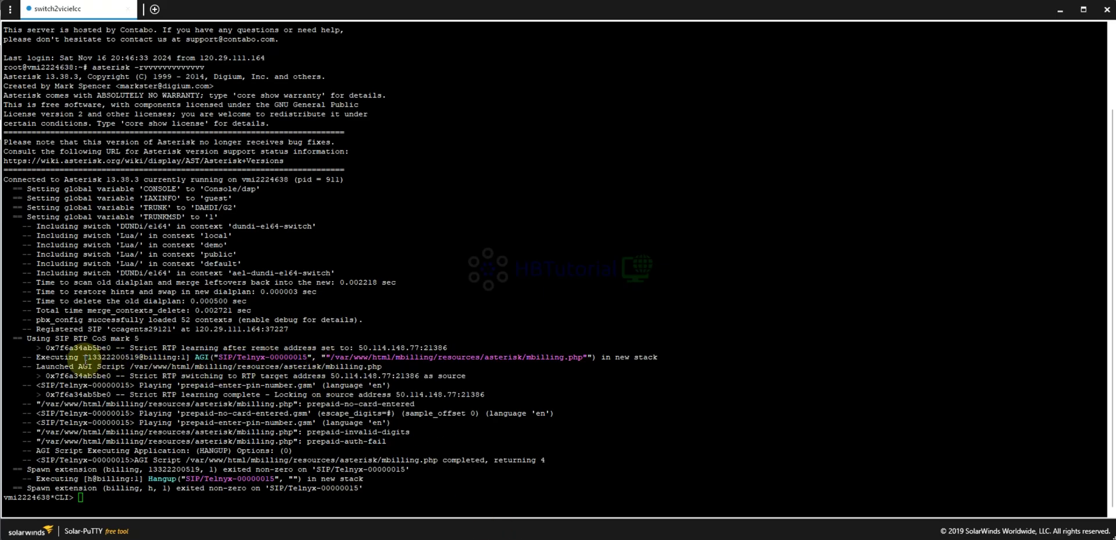
pyautogui.moveTo(87, 358); pyautogui.dragTo(143, 357)
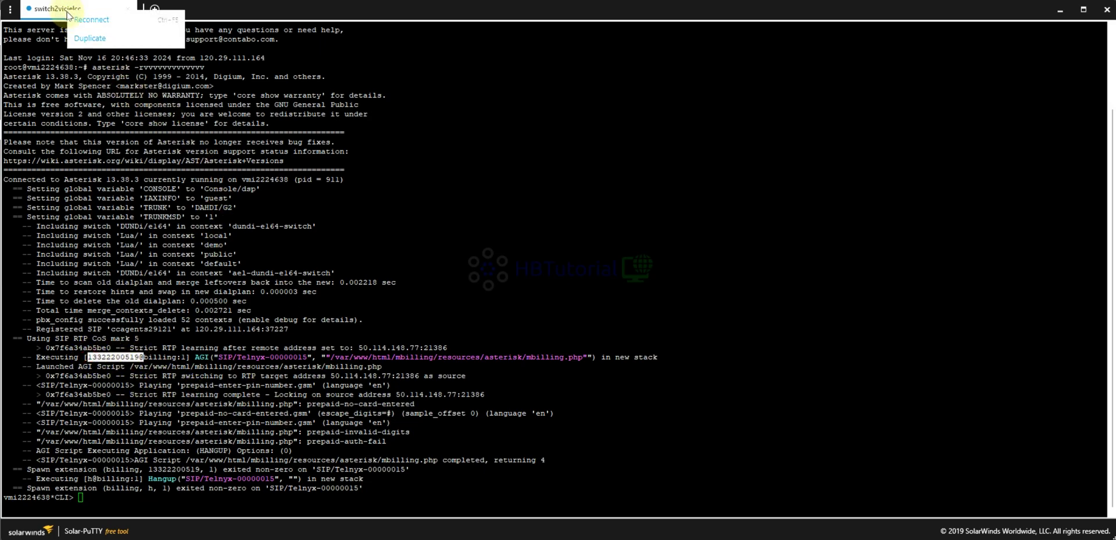
pyautogui.click(80, 39)
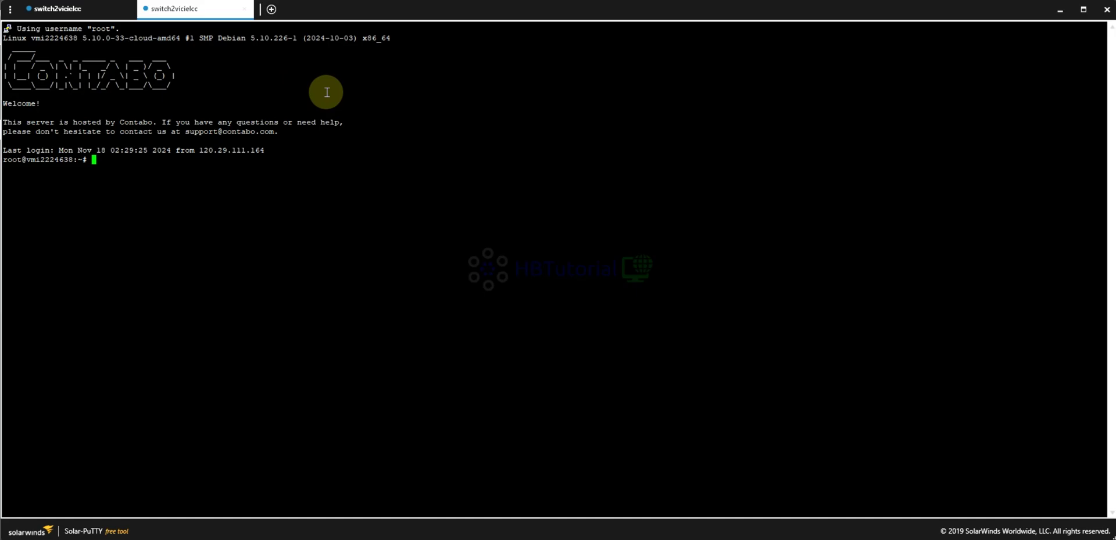
pyautogui.write('nano /etc/asterisk/ext')
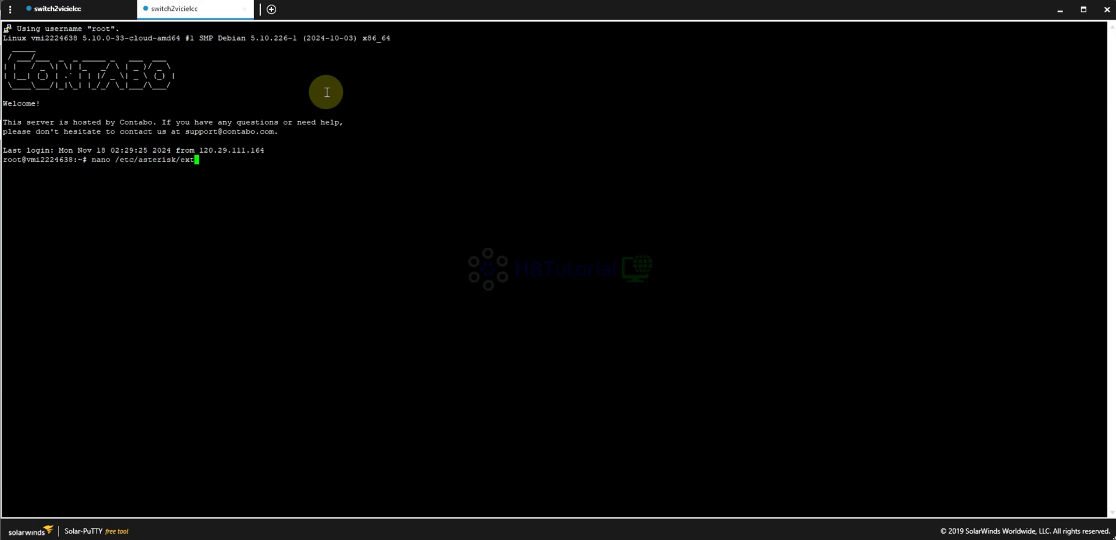
pyautogui.write('e')
pyautogui.press('Tab')
pyautogui.press('Tab')
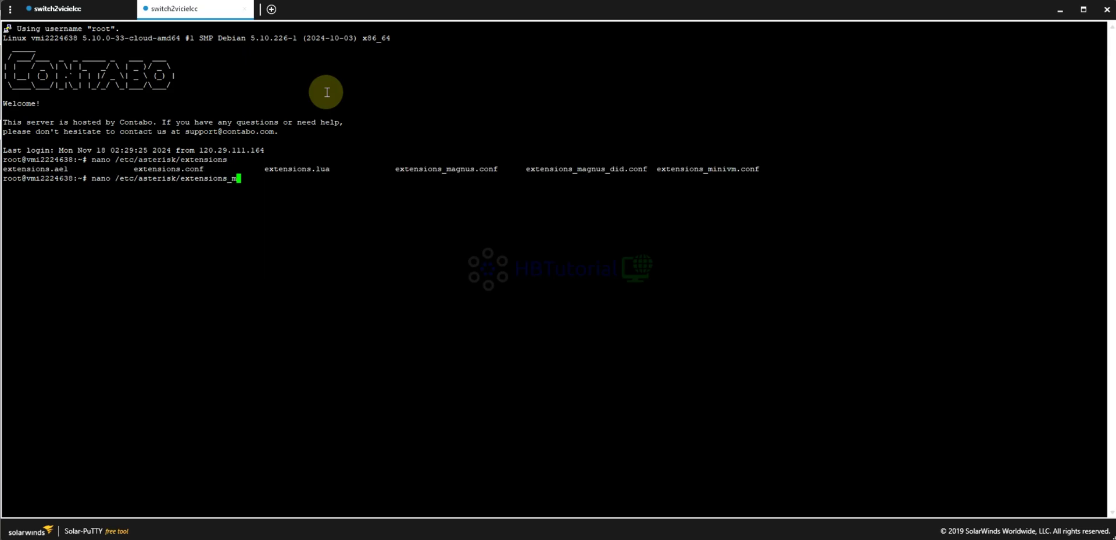
pyautogui.write('_ma')
pyautogui.press('Tab')
pyautogui.write('.')
pyautogui.press('Tab')
pyautogui.press('Return')
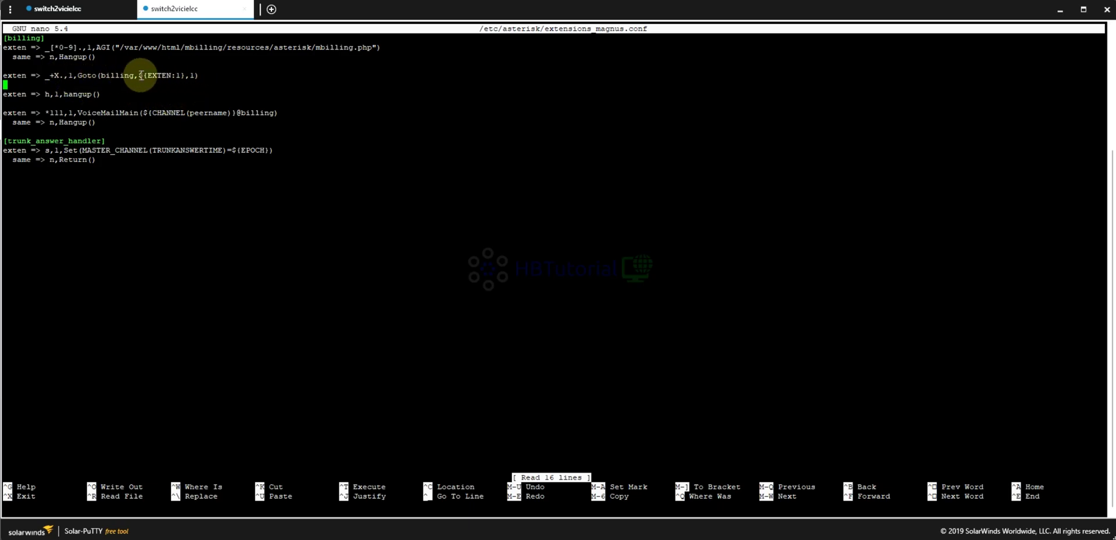
# Add exten => _1X.,1,Goto(billing,${EXTEN:1},1) below the _+X. rule, save, and exit nano.
pyautogui.moveTo(198, 74); pyautogui.dragTo(8, 75)
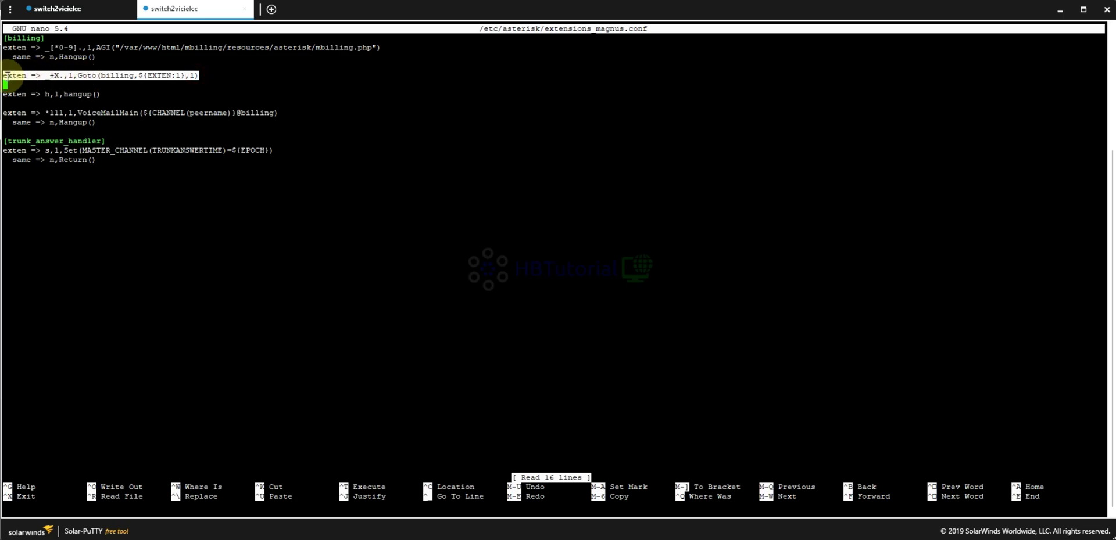
pyautogui.rightClick(310, 76)
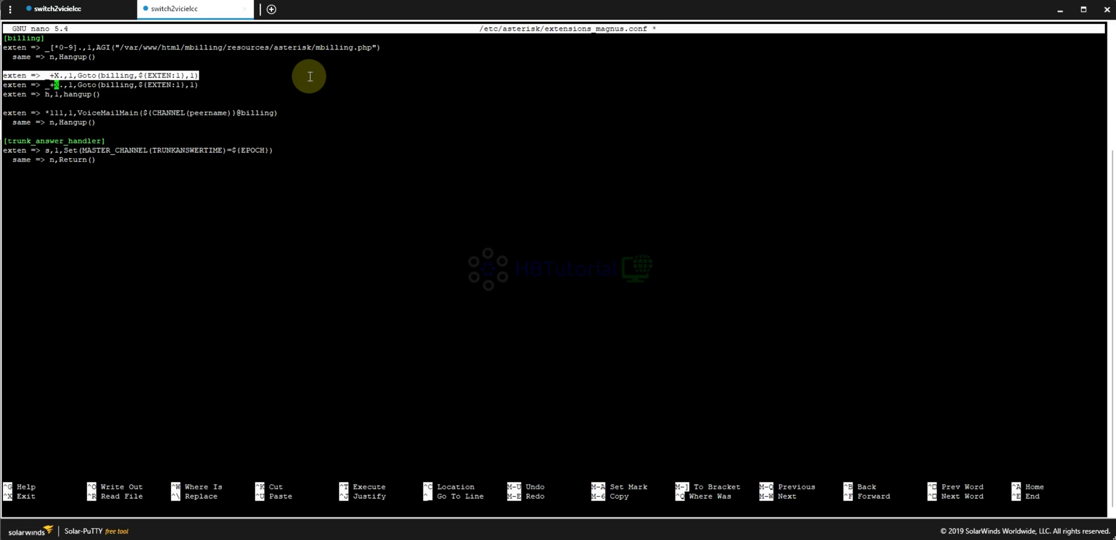
pyautogui.press('BackSpace')
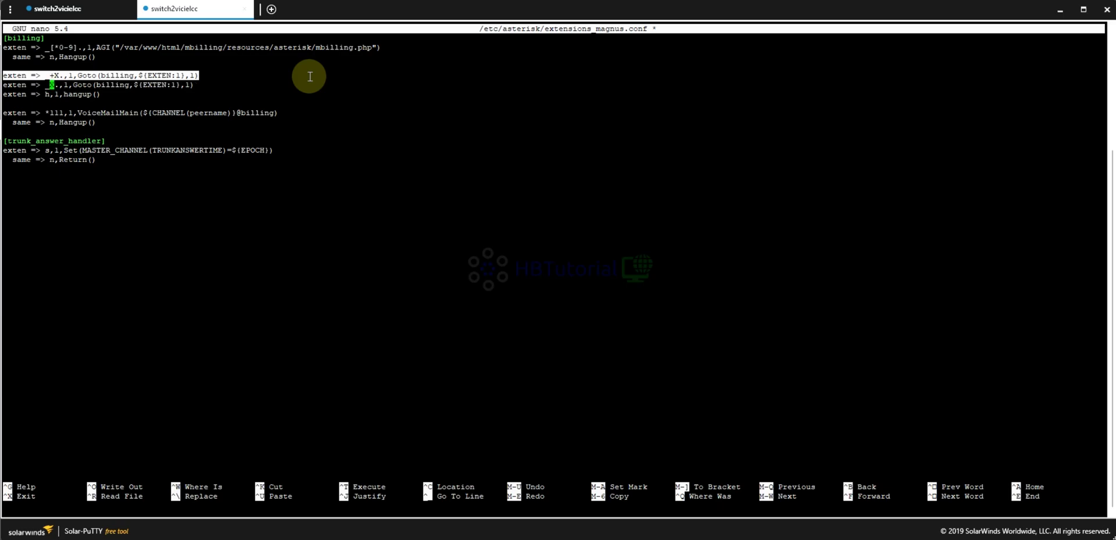
pyautogui.write('1')
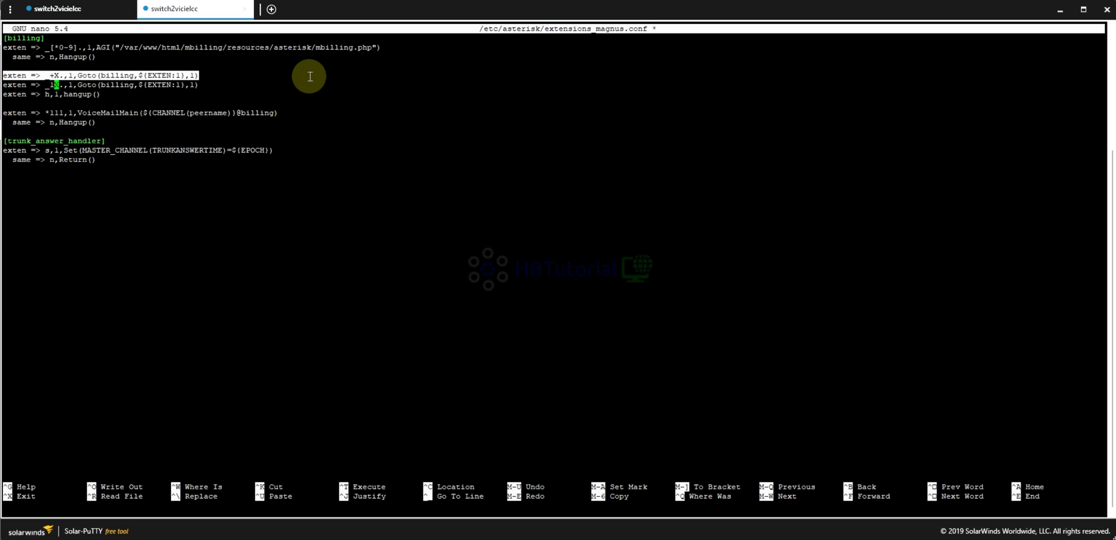
pyautogui.hotkey('ctrl', 'o')
pyautogui.press('Return')
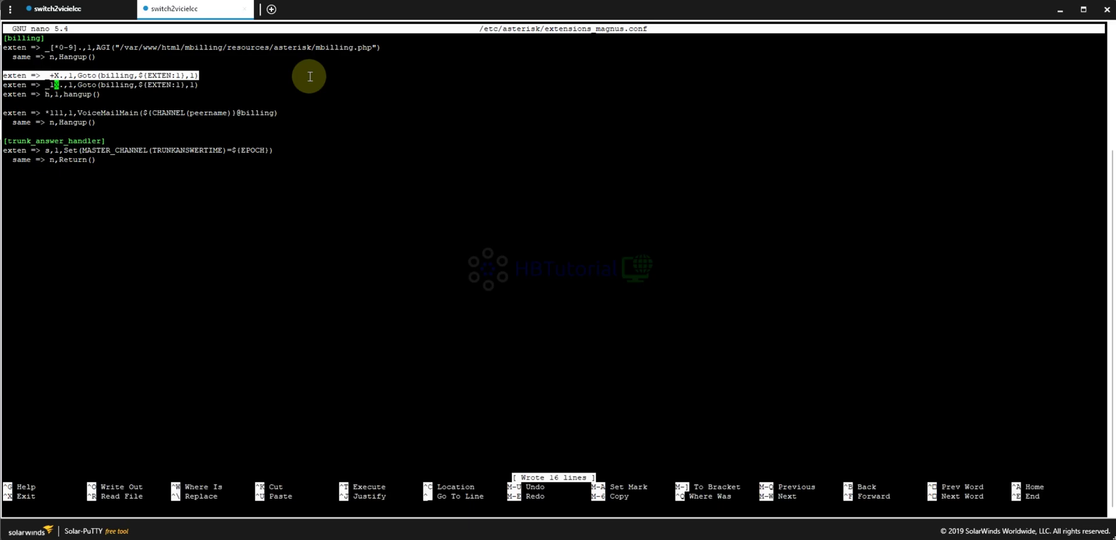
pyautogui.hotkey('ctrl', 'x')
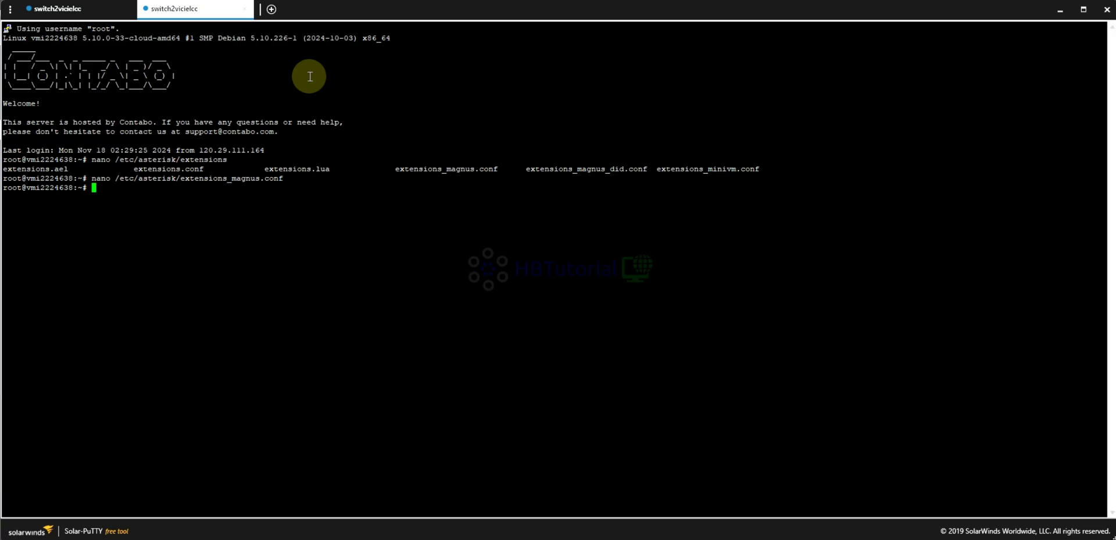
# In the Asterisk CLI session, run reload, dialplan reload and core reload.
pyautogui.press('Up')
pyautogui.click(93, 8)
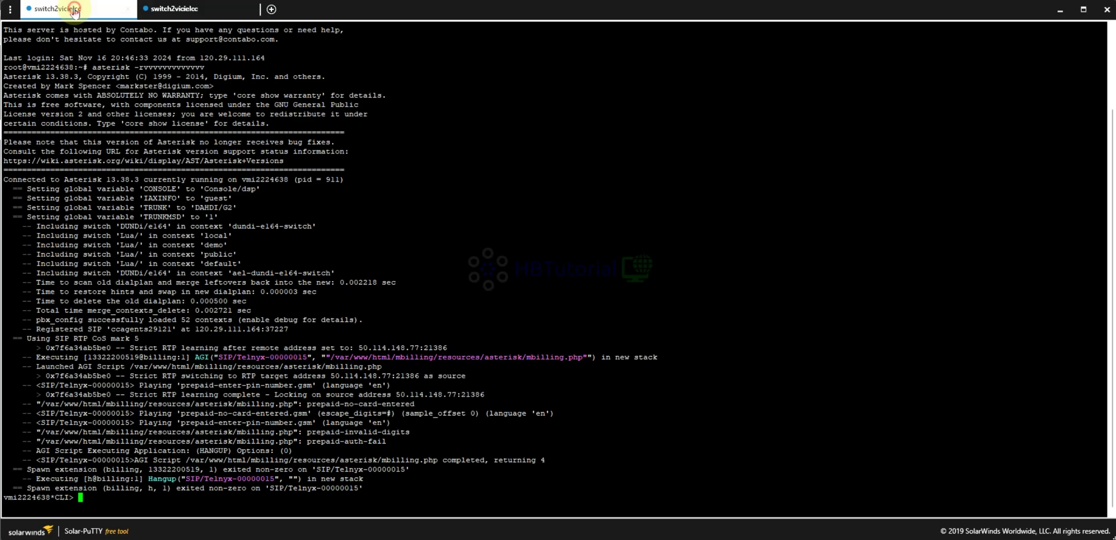
pyautogui.write('reload')
pyautogui.press('Return')
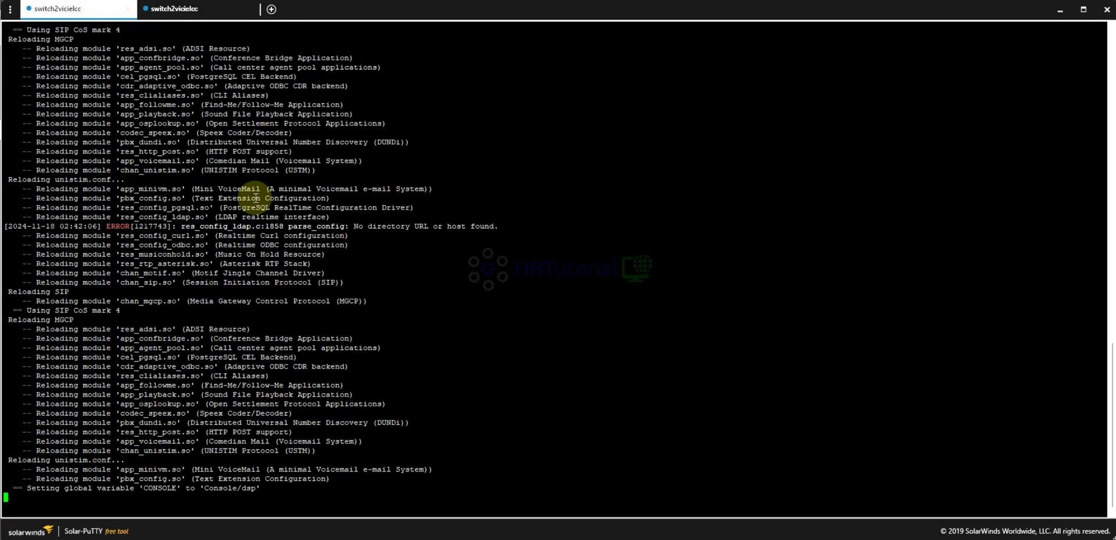
pyautogui.write('dialplan reload')
pyautogui.press('Return')
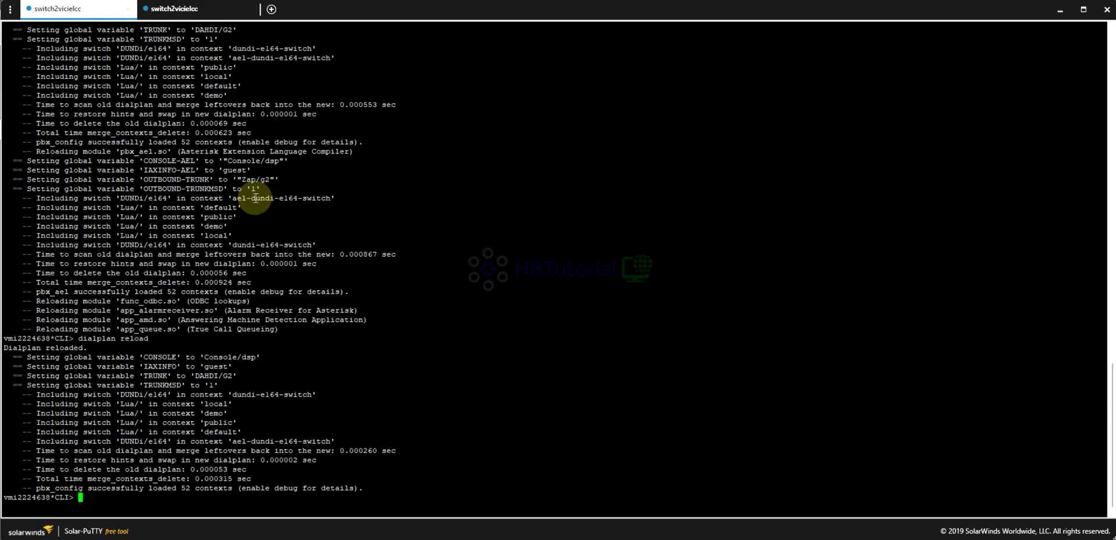
pyautogui.write('core reload')
pyautogui.press('Return')
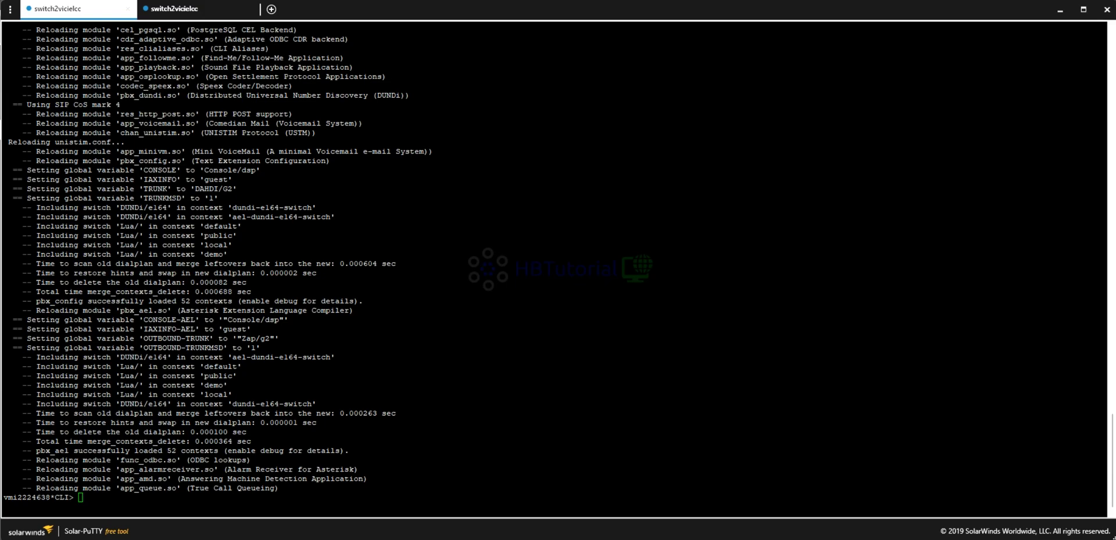
# Move 3CXPhone off the log and highlight the incoming DID number in the Asterisk call log.
pyautogui.click(465, 384)
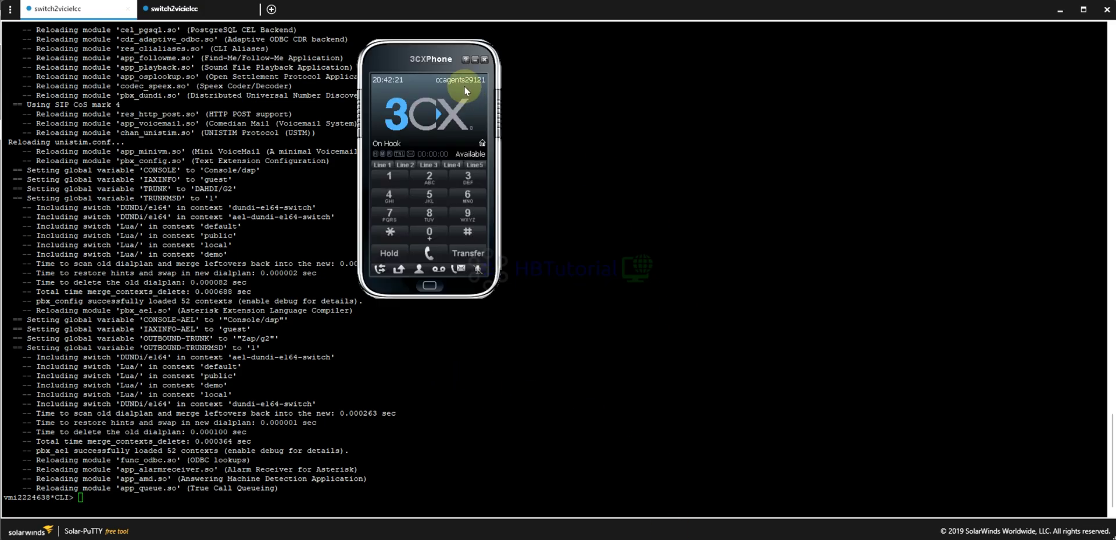
pyautogui.moveTo(414, 53); pyautogui.dragTo(755, 72)
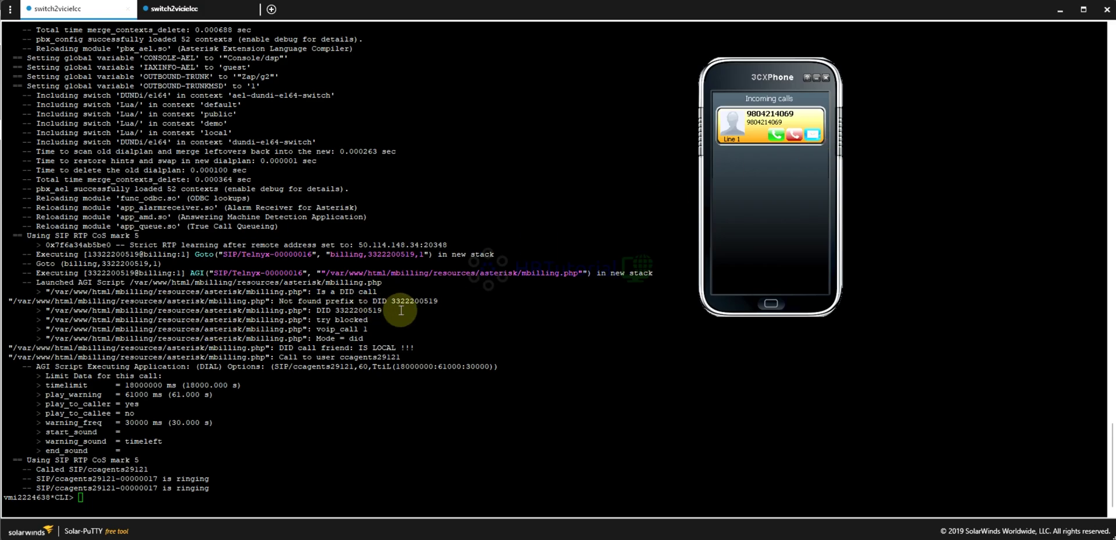
pyautogui.doubleClick(97, 255)
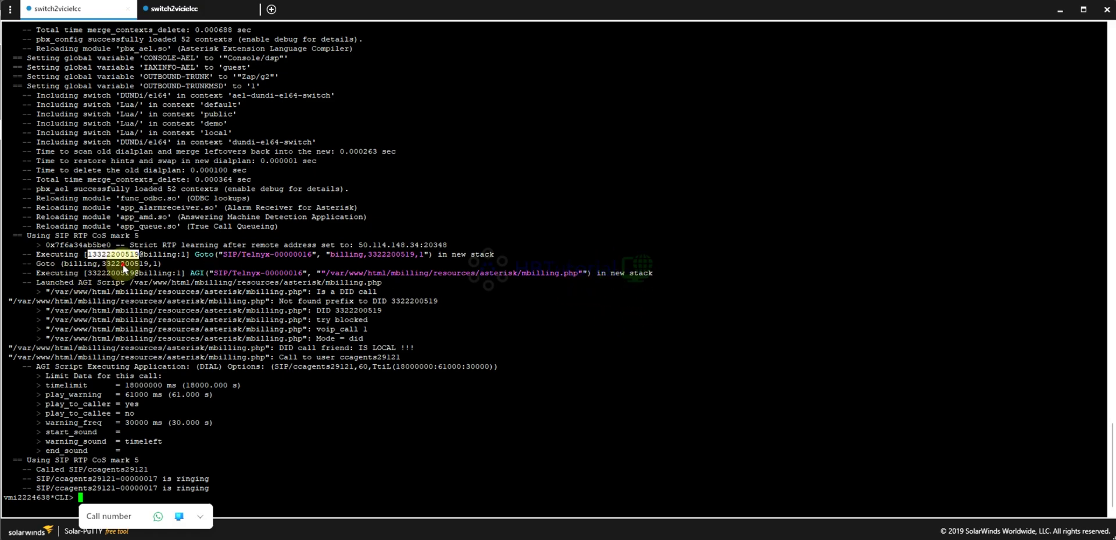
pyautogui.click(528, 298)
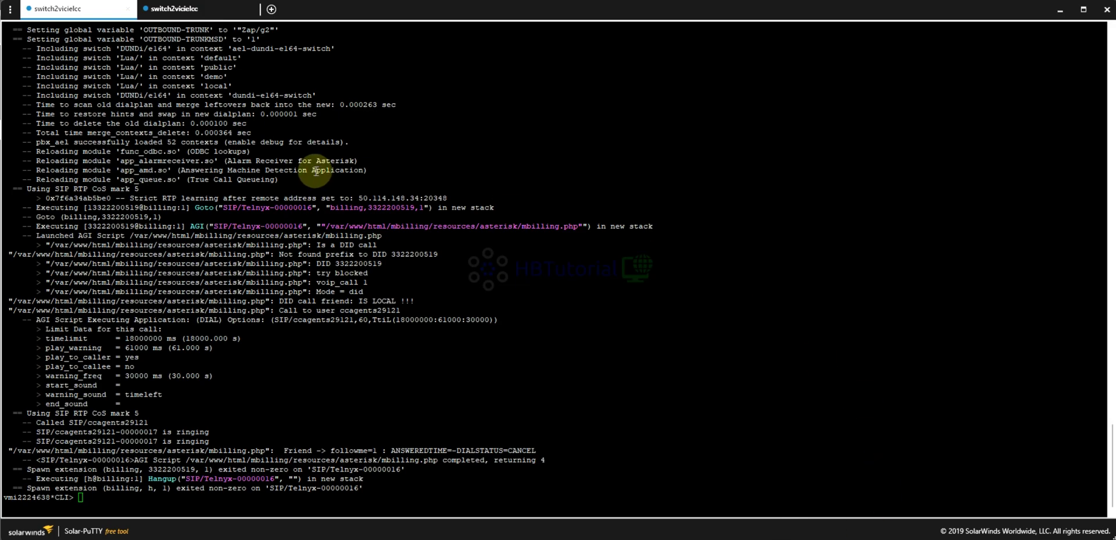
pyautogui.click(353, 155)
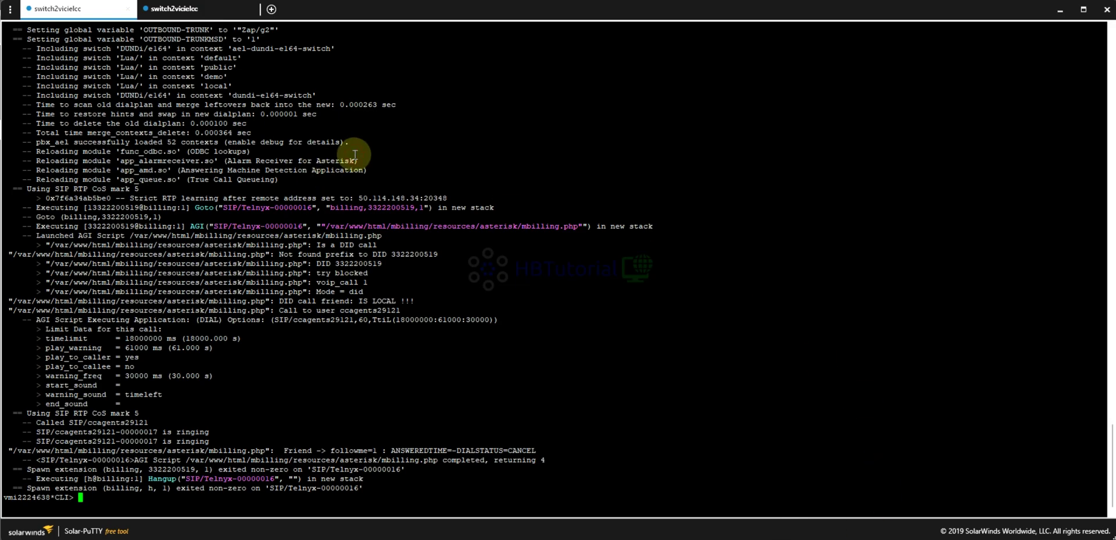